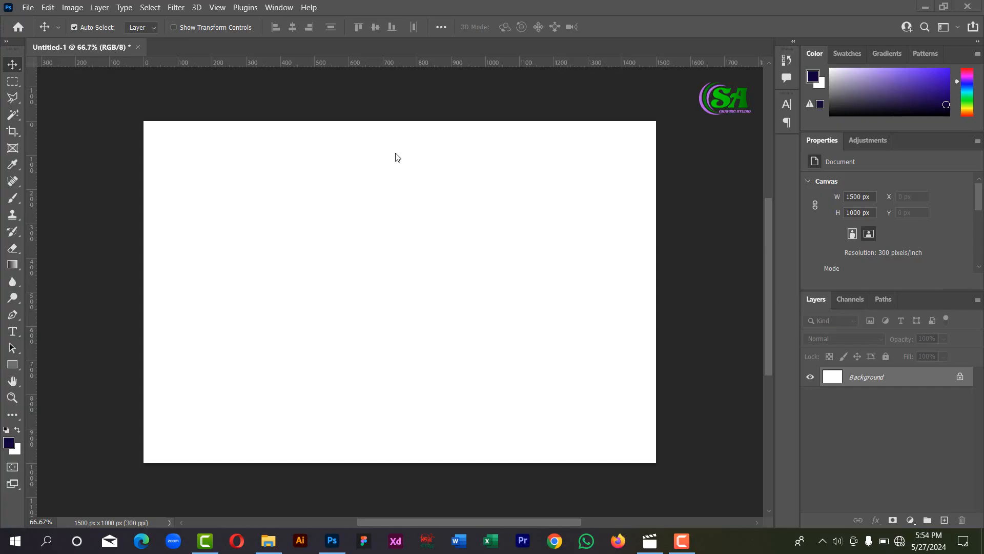
left_click(13, 82)
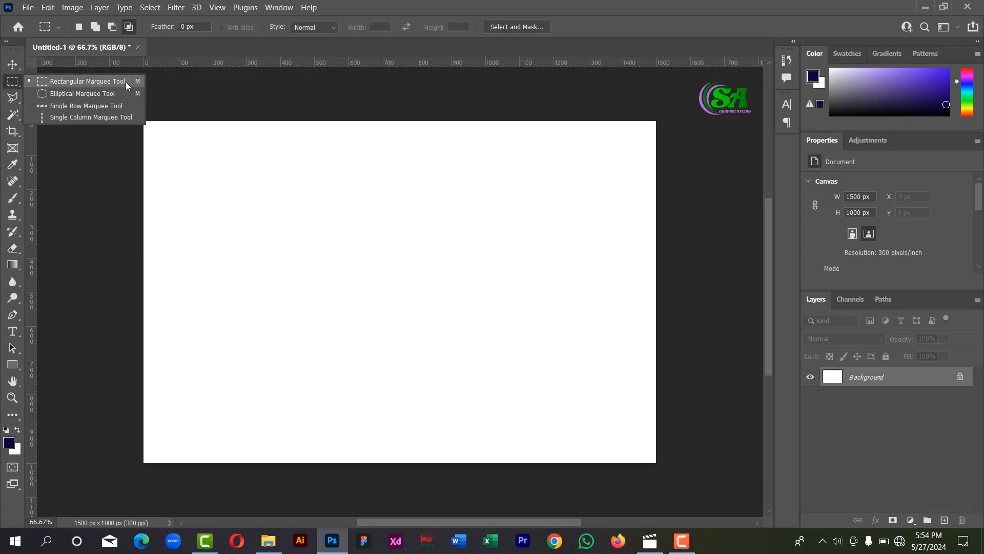
left_click(13, 65)
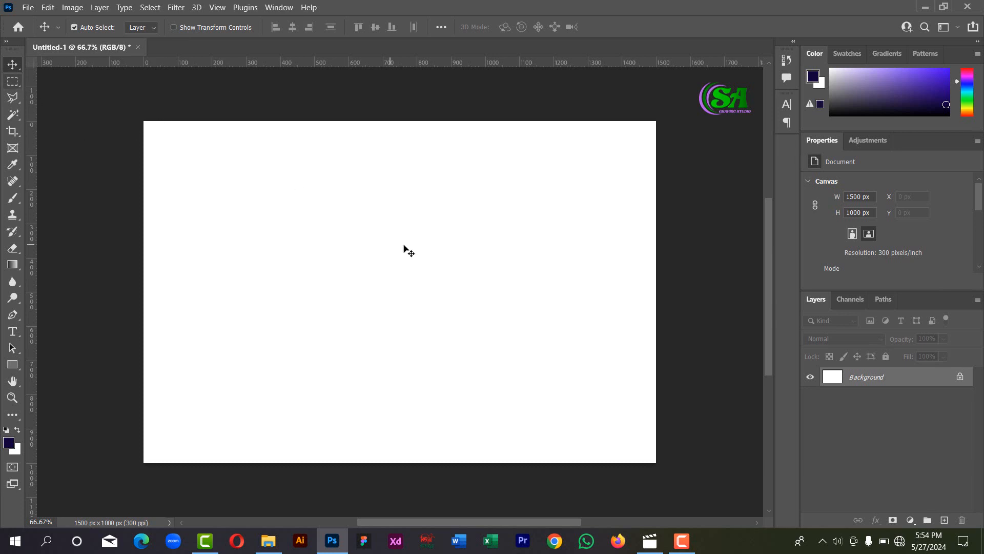
Step: Draw a rectangle about 172 × 158 px in the canvas's upper-left area and fill it with yellow
left_click(12, 365)
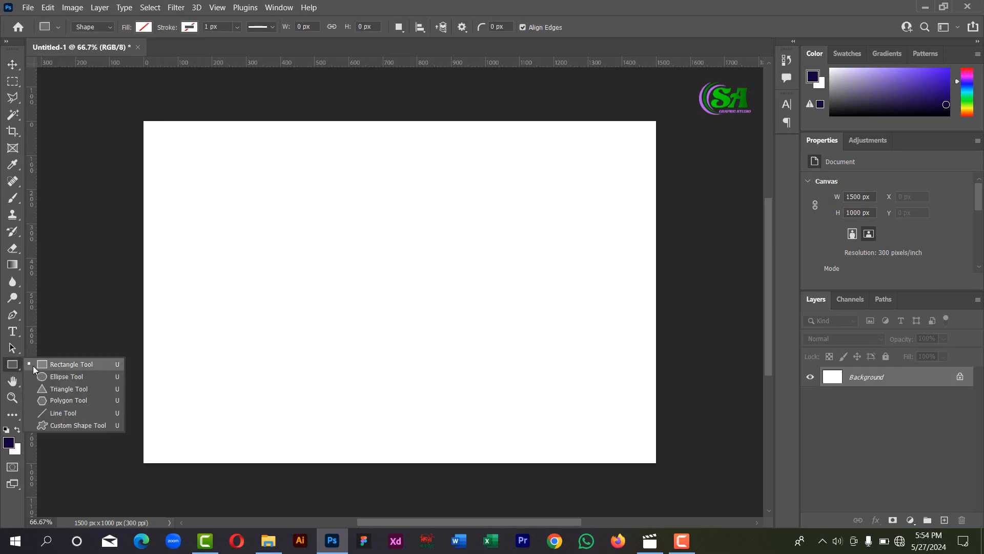
left_click(51, 367)
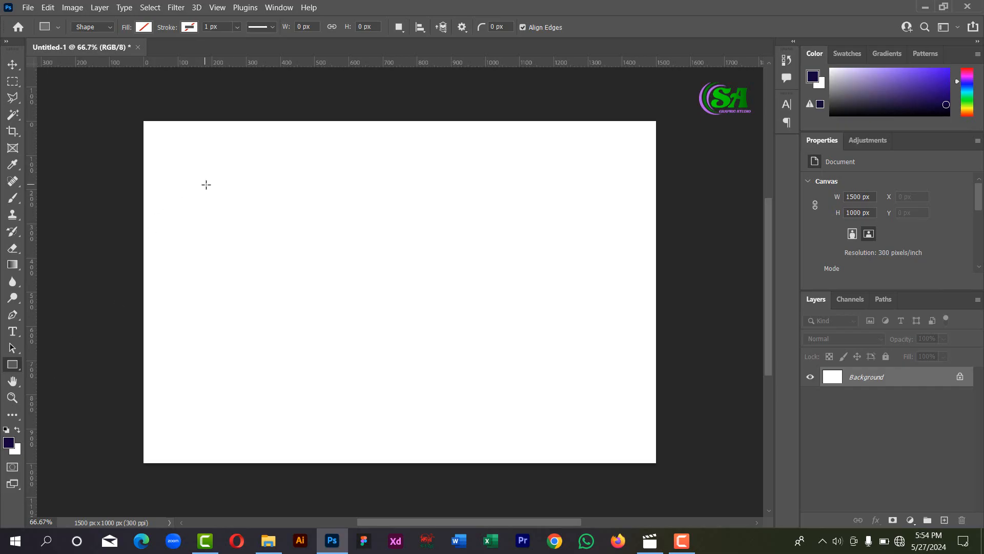
left_click_drag(205, 184, 263, 237)
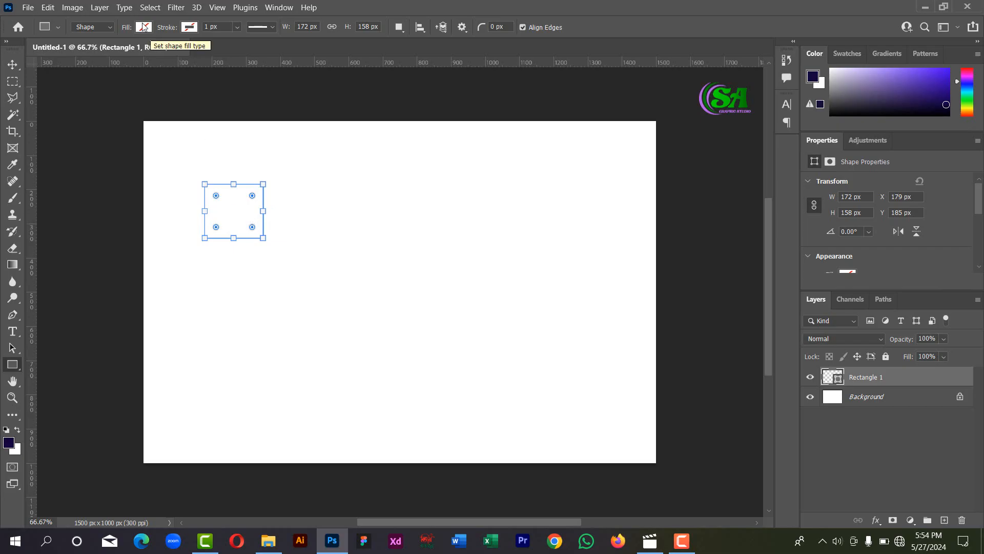
left_click(146, 29)
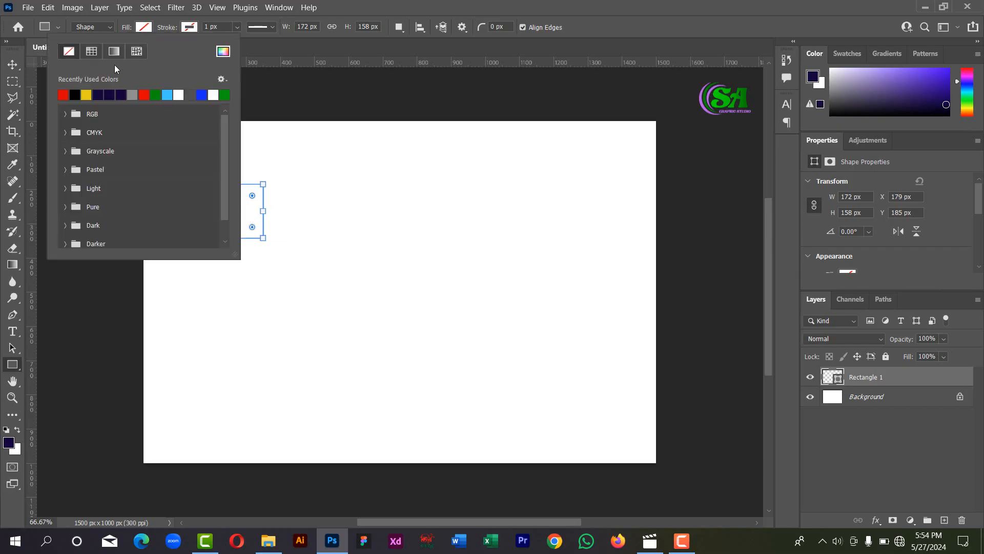
left_click(89, 96)
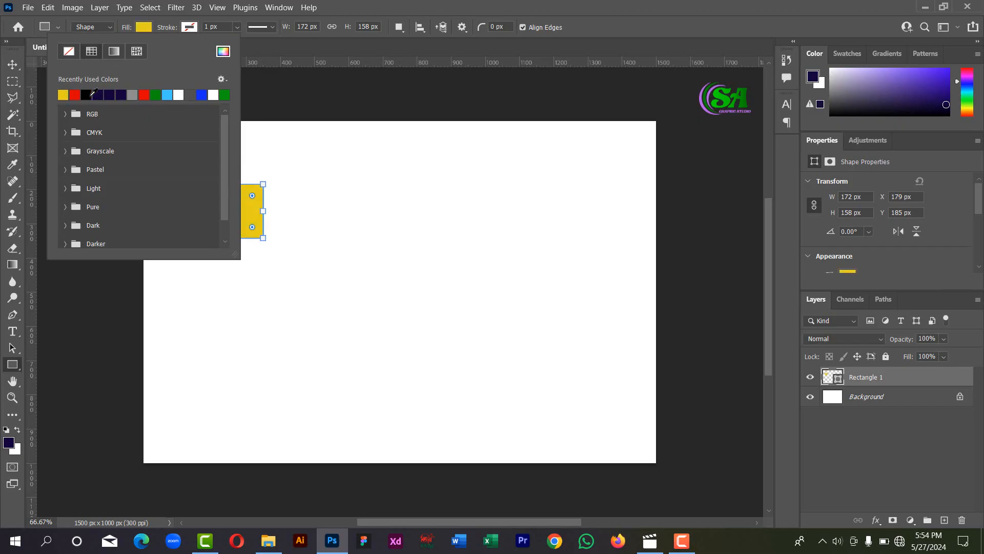
left_click(605, 29)
Step: Move the yellow rectangle closer to the canvas's upper-left corner and duplicate it four times downward in a loose column
left_click(12, 64)
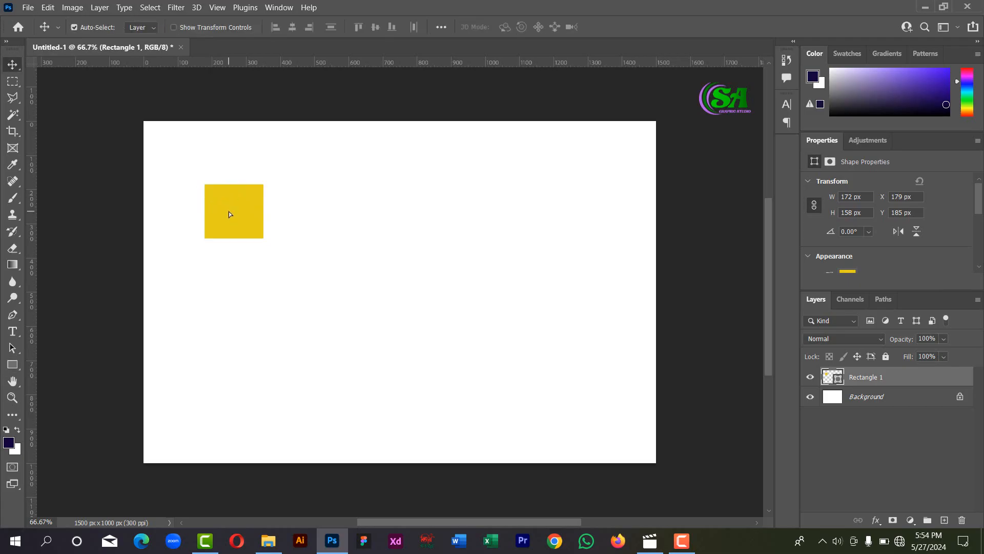
left_click_drag(229, 212, 214, 193)
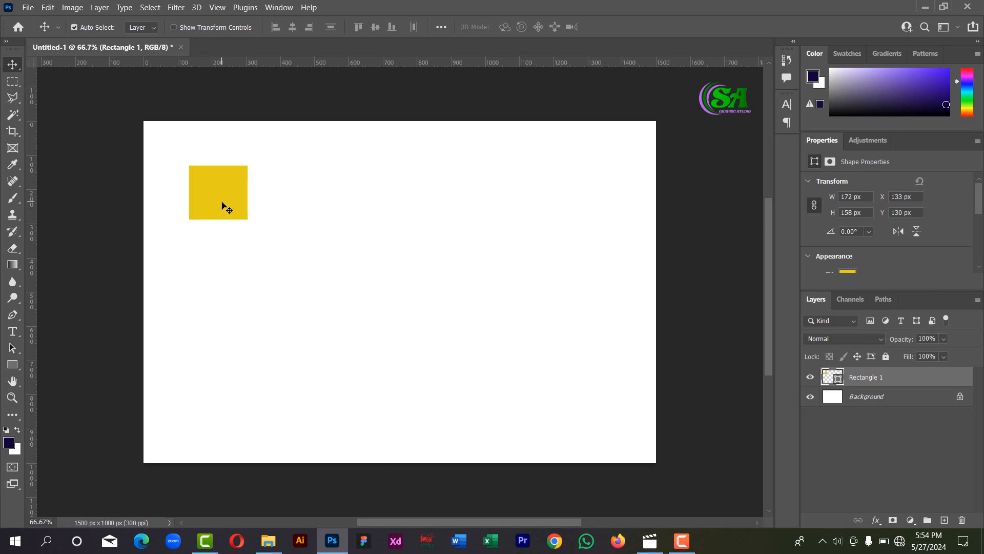
left_click_drag(226, 205, 257, 466, "alt")
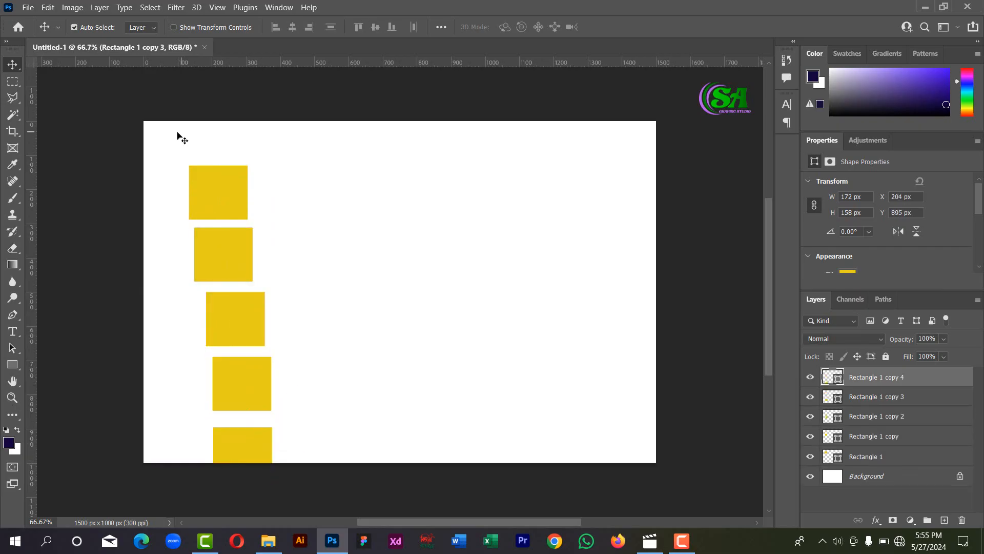
Step: Scale all five yellow squares together to 85.4% and move them to just left of the canvas centre
left_click_drag(163, 155, 269, 403)
key("ctrl+t")
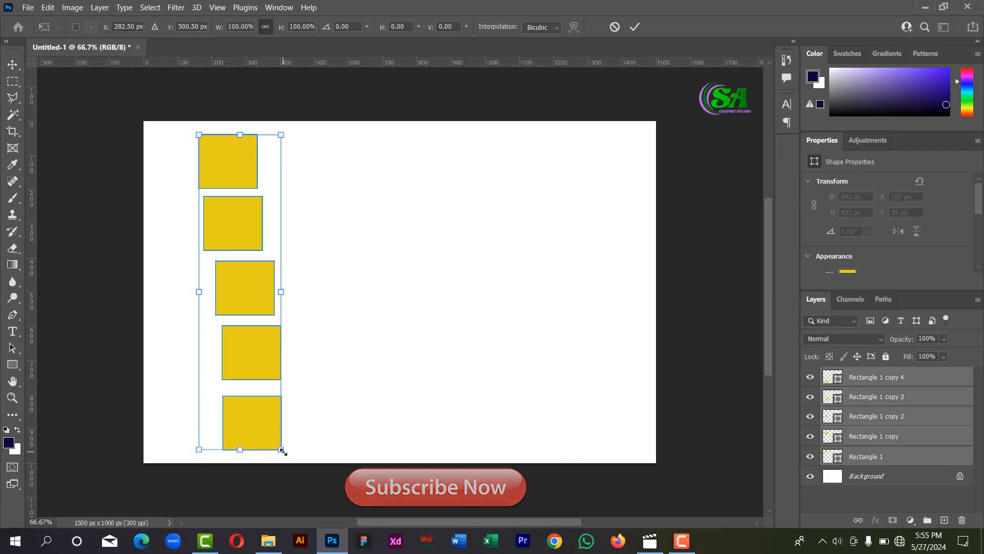
left_click_drag(282, 451, 270, 426)
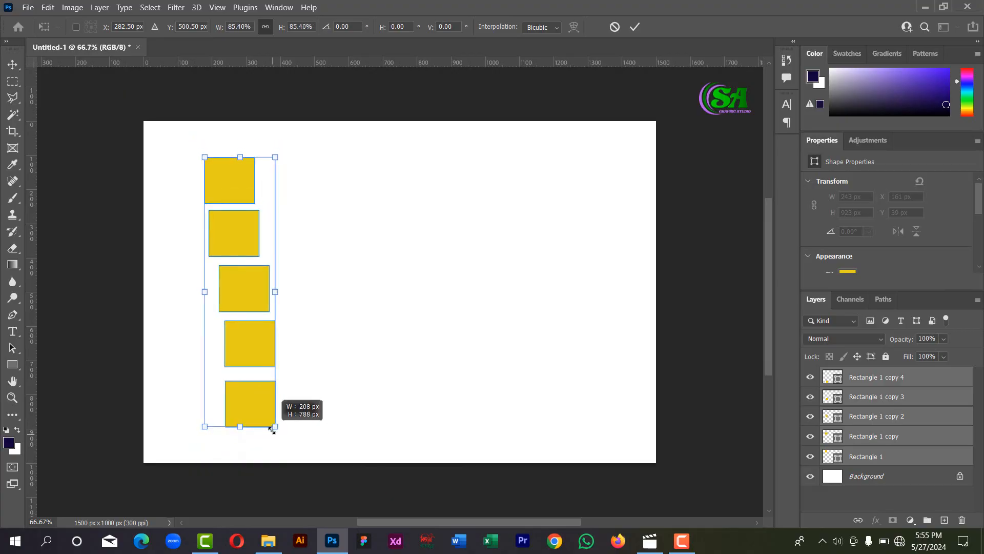
left_click_drag(255, 354, 365, 342)
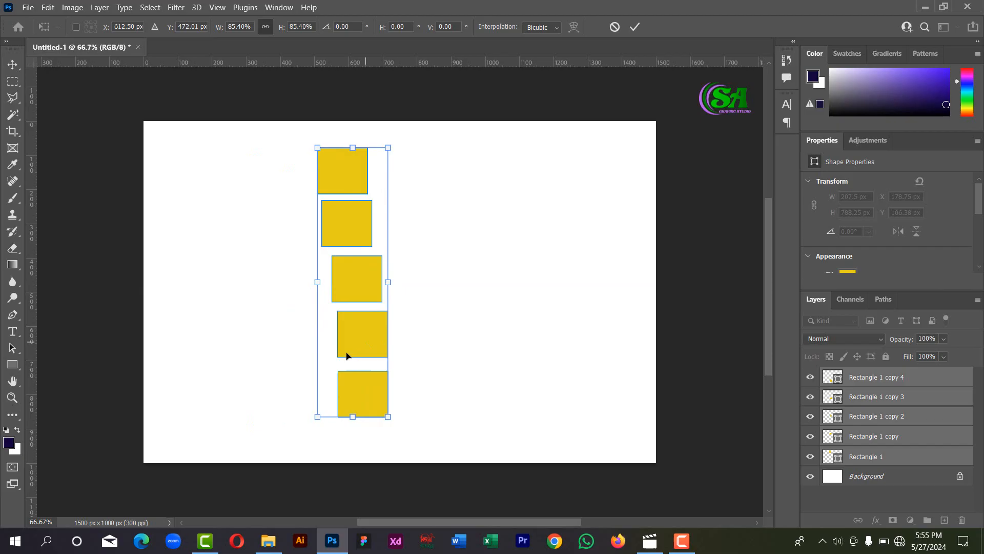
left_click(635, 27)
left_click_drag(353, 174, 322, 168)
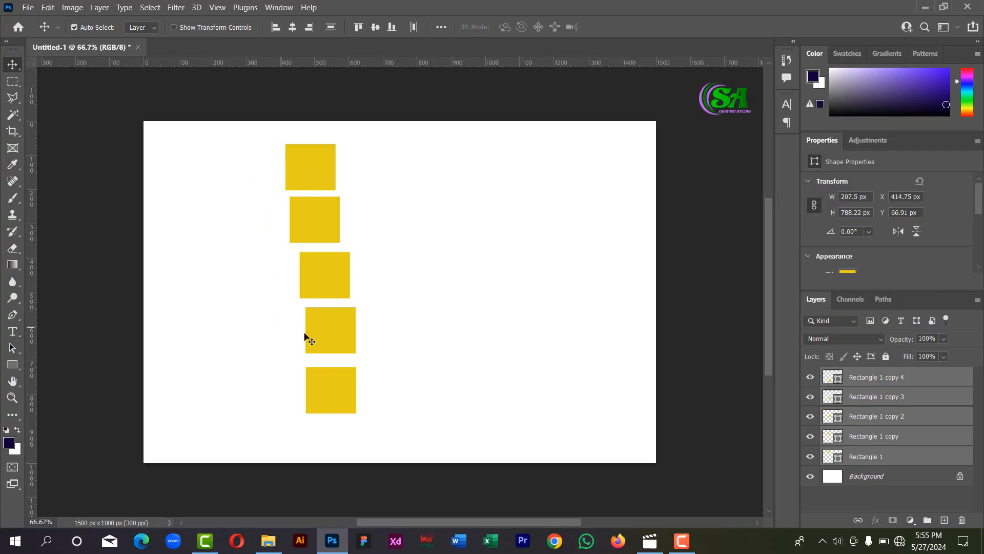
Step: Scatter the five squares individually, two toward the canvas's left side and the others across the middle and lower right
left_click(634, 261)
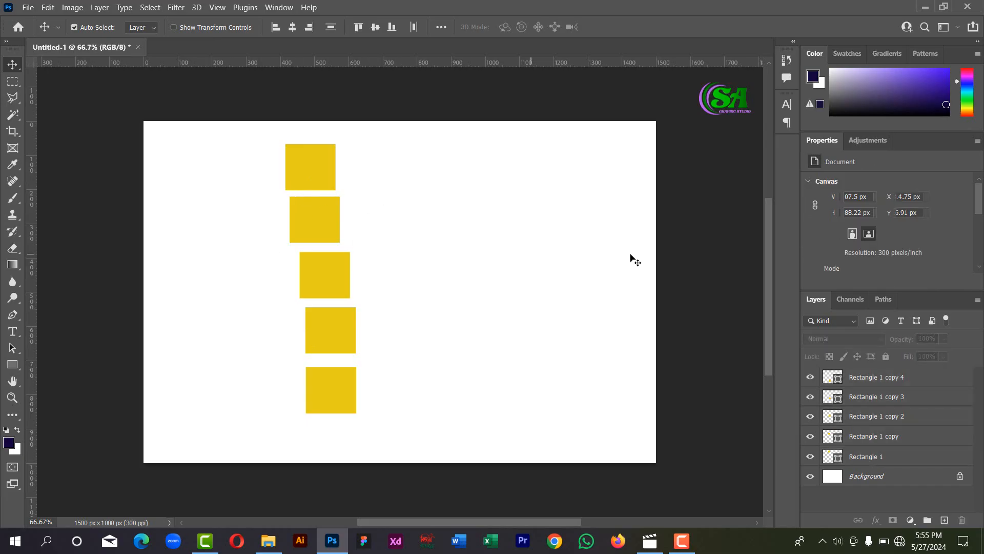
left_click_drag(318, 177, 266, 194)
left_click_drag(341, 287, 233, 304)
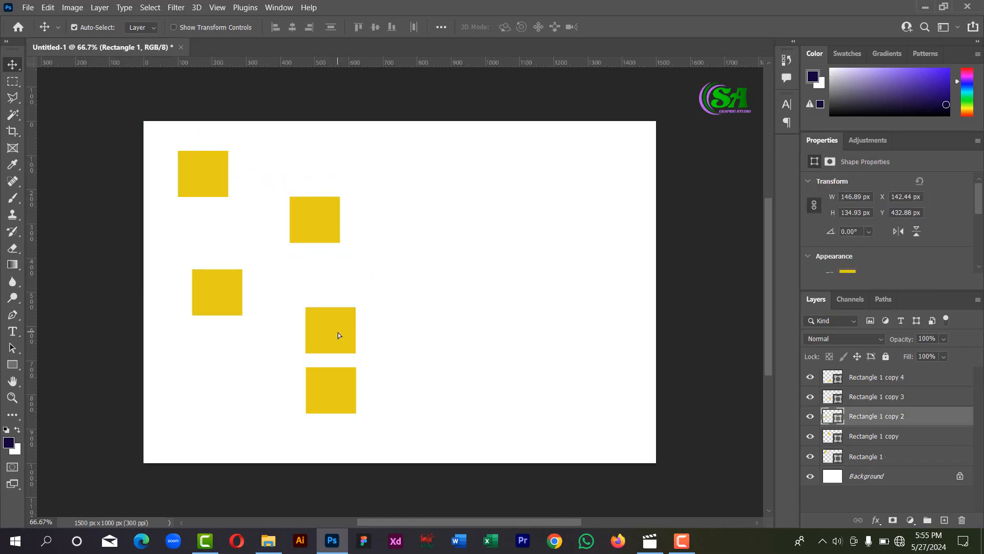
left_click_drag(338, 335, 530, 355)
left_click_drag(325, 386, 379, 403)
left_click_drag(321, 229, 347, 229)
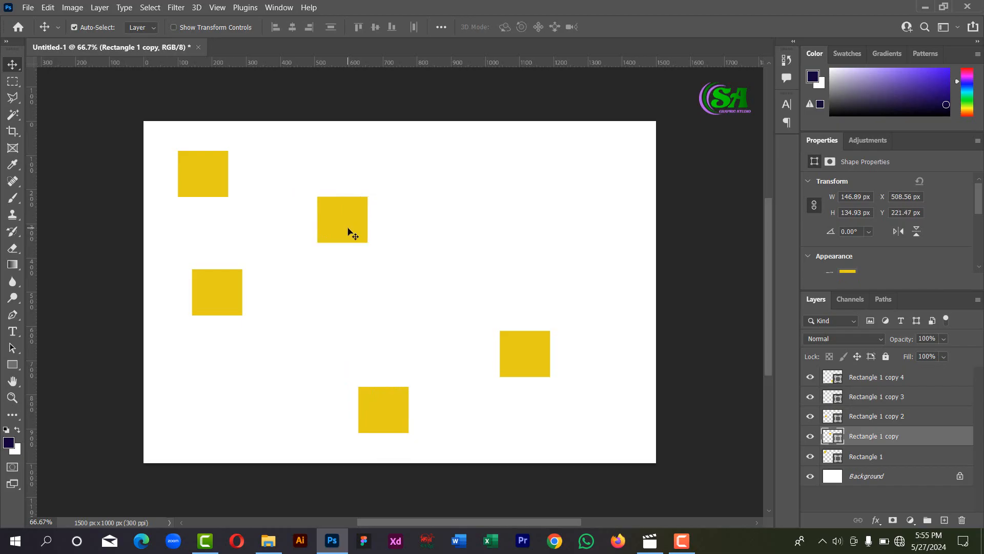
Step: Line up the two upper squares by hand above the lower-left square to form a column of three
left_click_drag(204, 191, 219, 184)
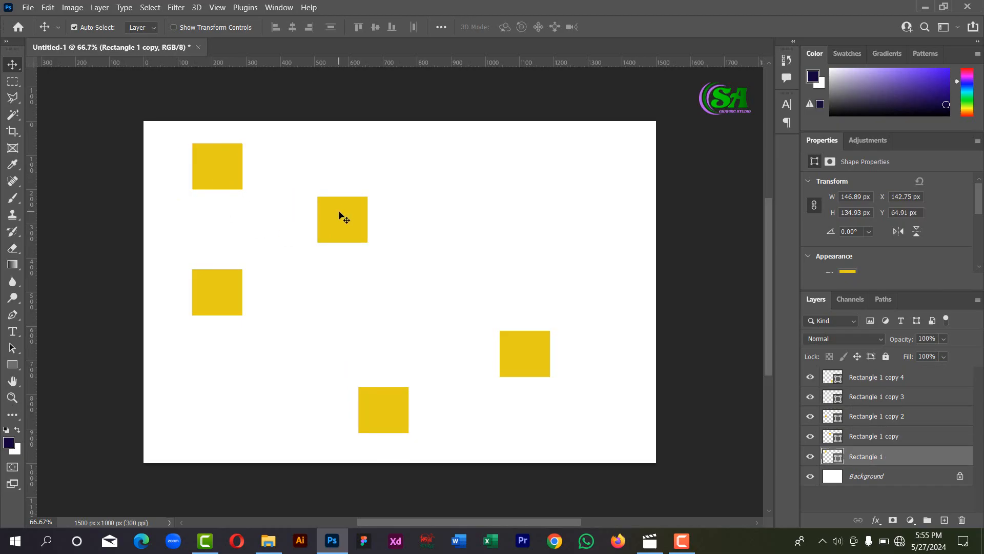
left_click_drag(338, 214, 211, 231)
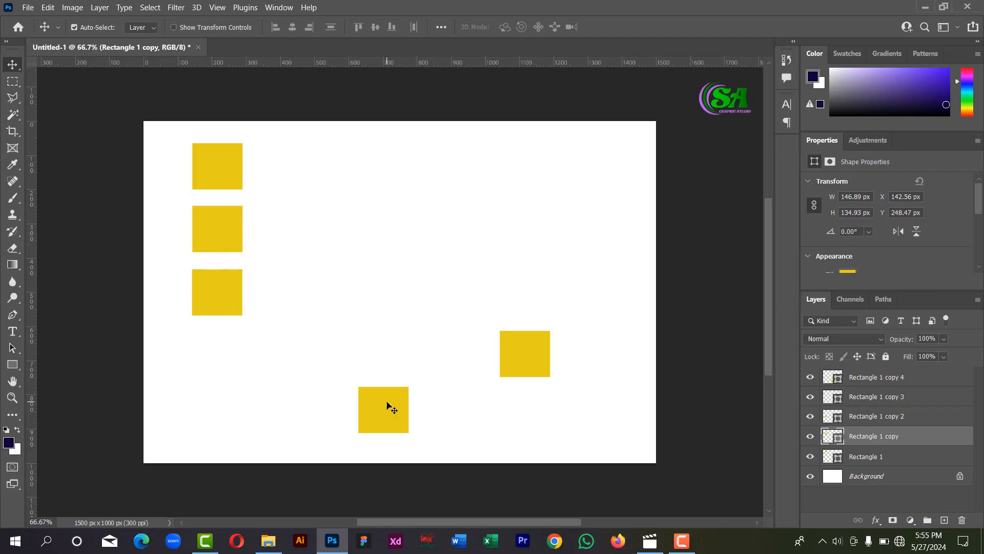
Step: Raise the bottommost square slightly and move the middle square of the left column out to the upper middle of the canvas
left_click_drag(389, 406, 396, 375)
left_click_drag(225, 231, 433, 221)
left_click(226, 167)
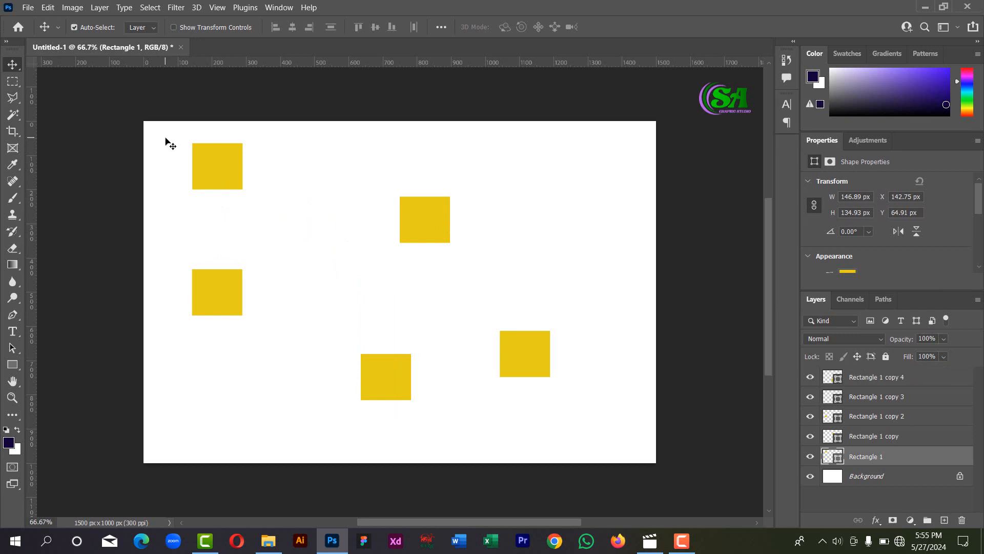
Step: Select all five scattered squares, shift them together slightly left and down, and clear the selection
left_click_drag(164, 137, 558, 380)
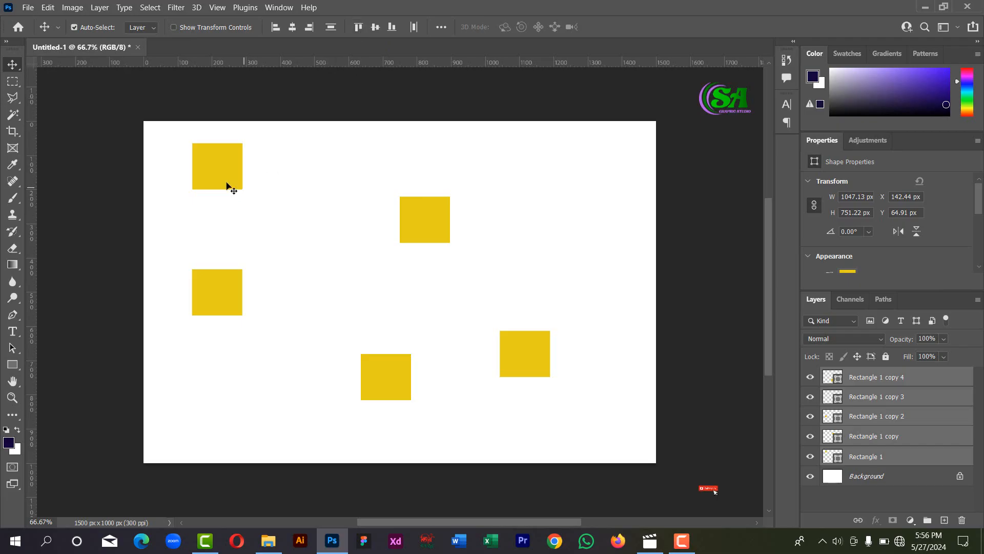
left_click_drag(215, 177, 202, 184)
left_click(173, 152)
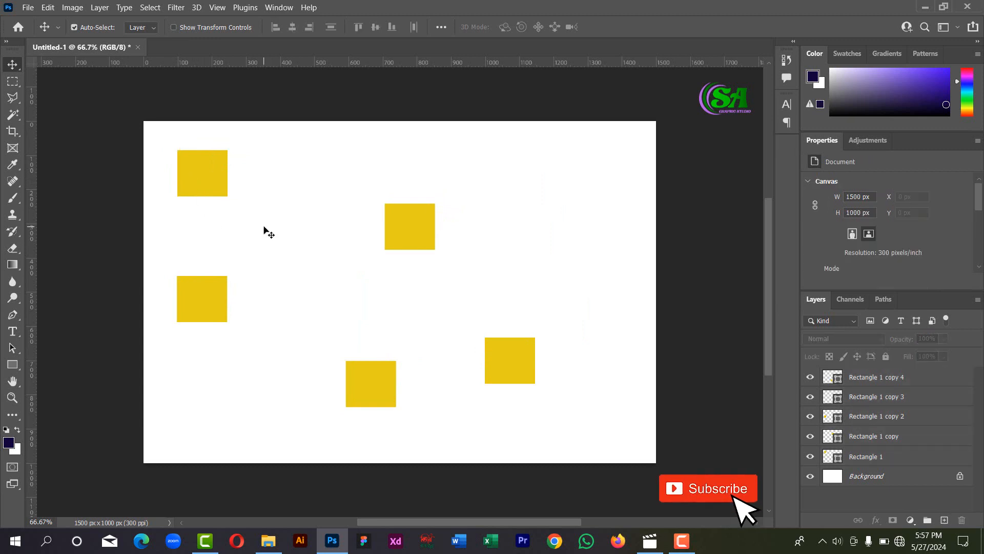
Step: Offset the lower-left square to the right, then select all five squares and align their left edges
left_click_drag(214, 294, 252, 286)
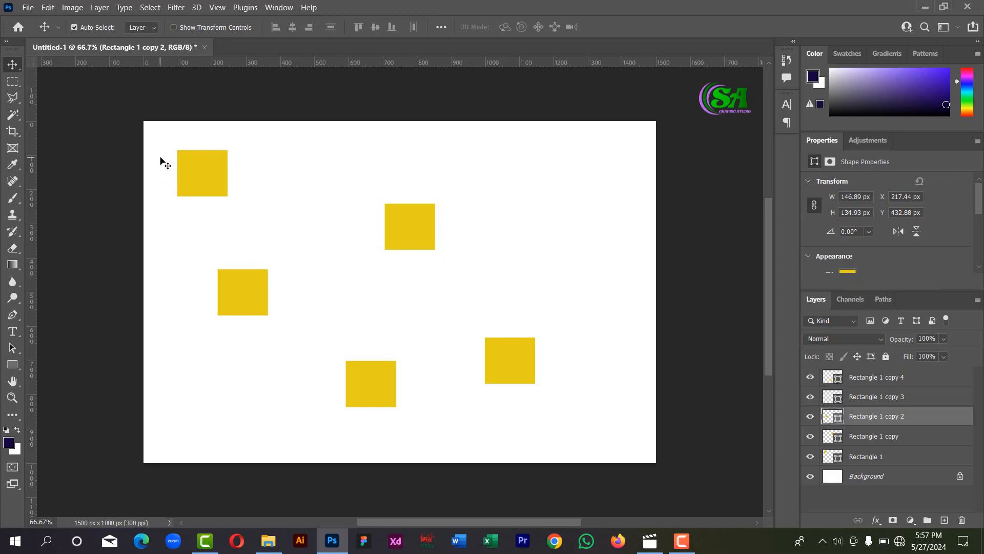
left_click_drag(160, 162, 520, 389)
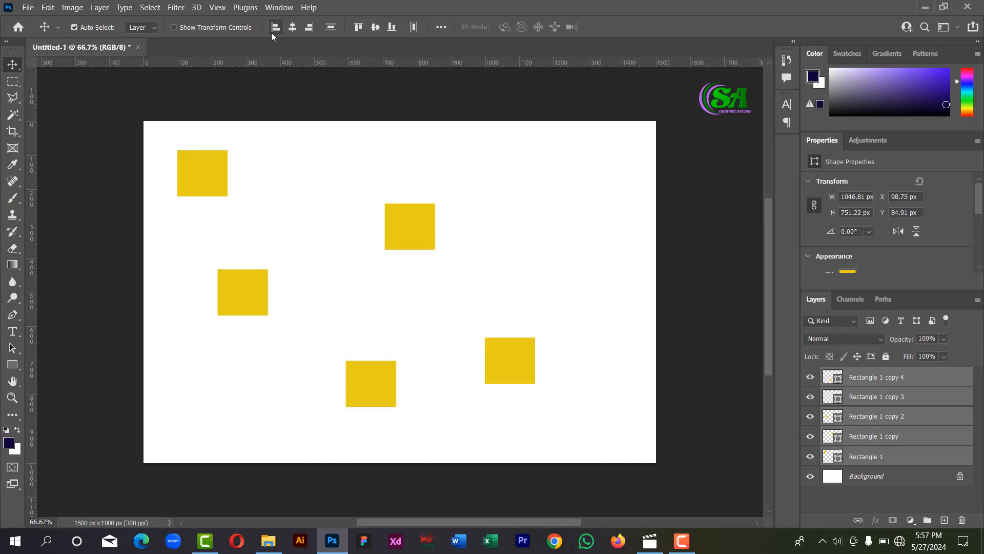
left_click_drag(170, 145, 526, 362)
left_click(274, 31)
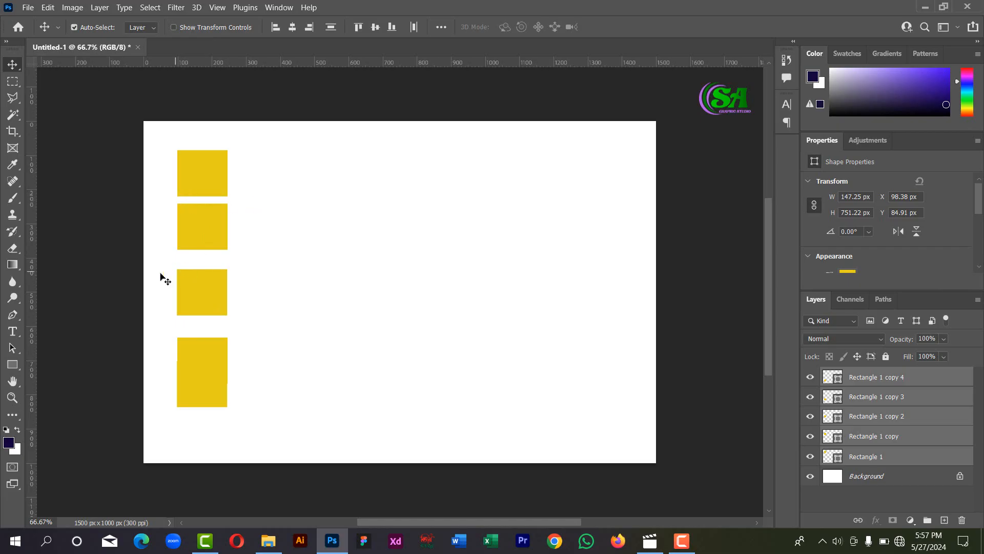
Step: Nudge the column down, separate the two overlapping squares at its bottom, and lower the second square to even the gaps
mouse_move(200, 356)
left_mouse_down()
mouse_move(196, 343)
mouse_move(200, 373)
mouse_move(198, 321)
mouse_move(198, 353)
left_mouse_up()
left_click(375, 282)
left_click_drag(201, 403, 201, 436)
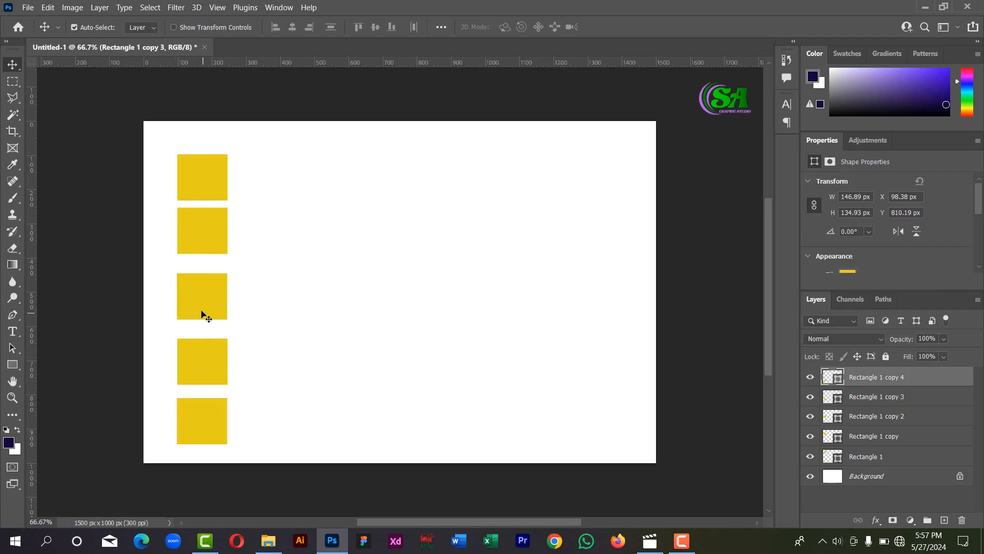
left_click_drag(200, 241, 211, 248)
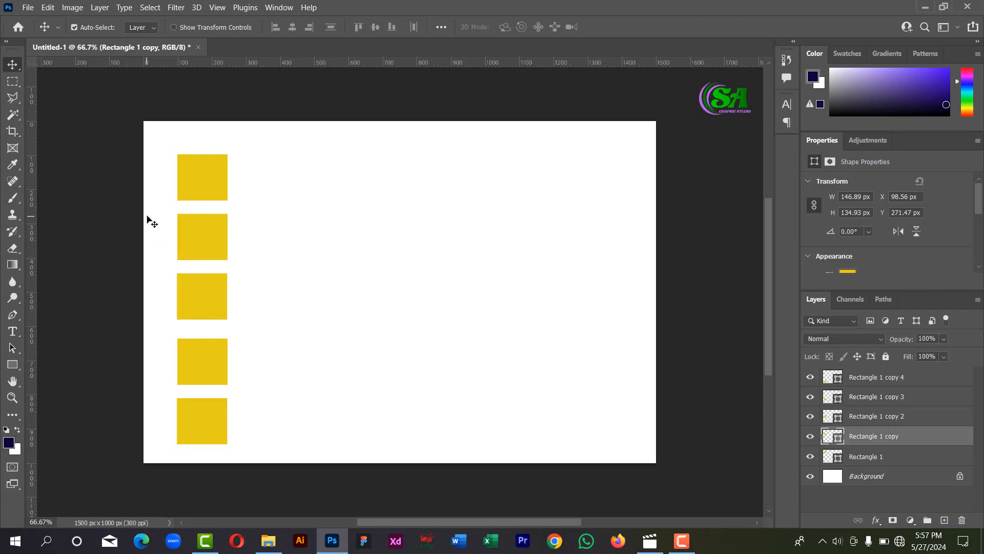
Step: Distribute all five squares vertically with equal spacing and move the column to near the canvas centre
left_click_drag(162, 154, 240, 413)
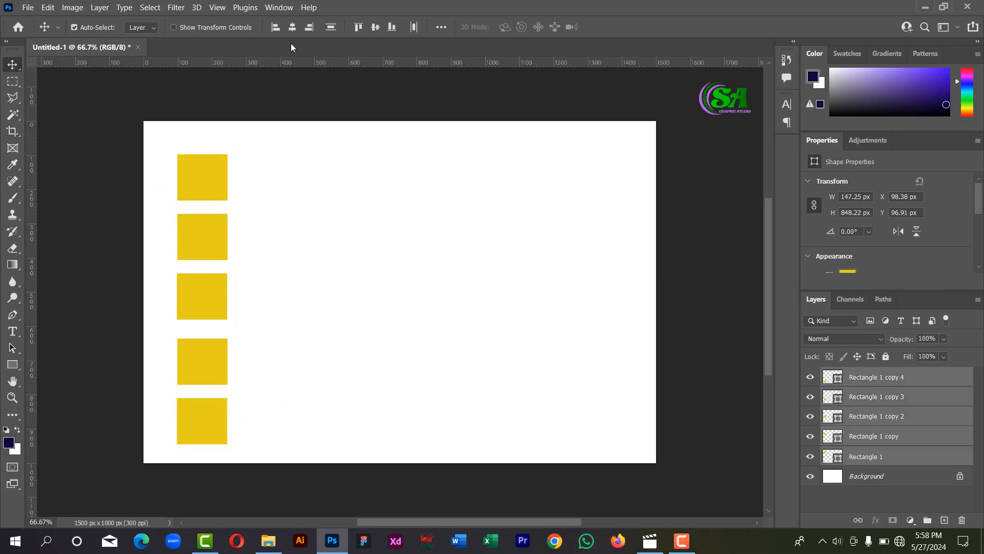
left_click(330, 28)
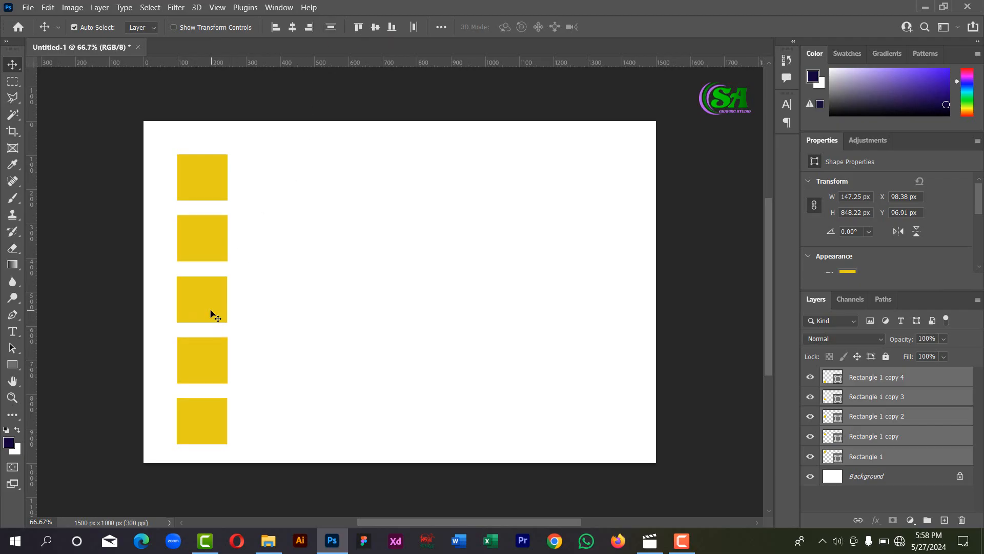
left_click_drag(211, 314, 373, 296)
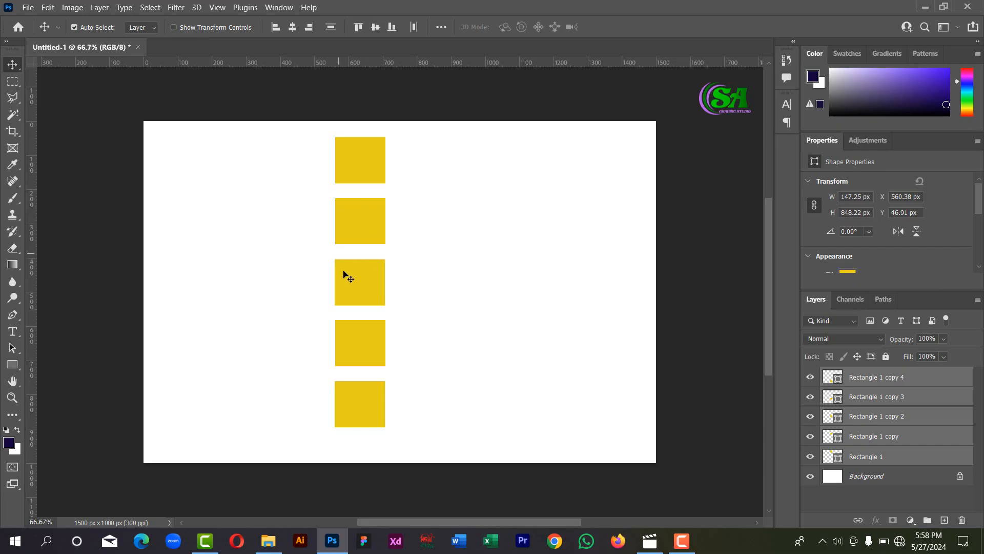
scroll(355, 267, "up", 4)
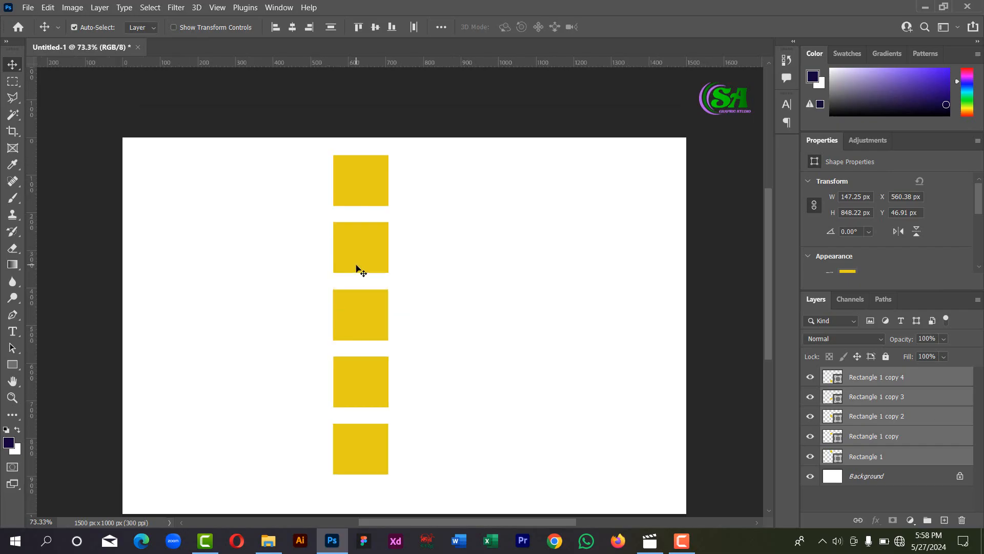
scroll(358, 269, "down", 4)
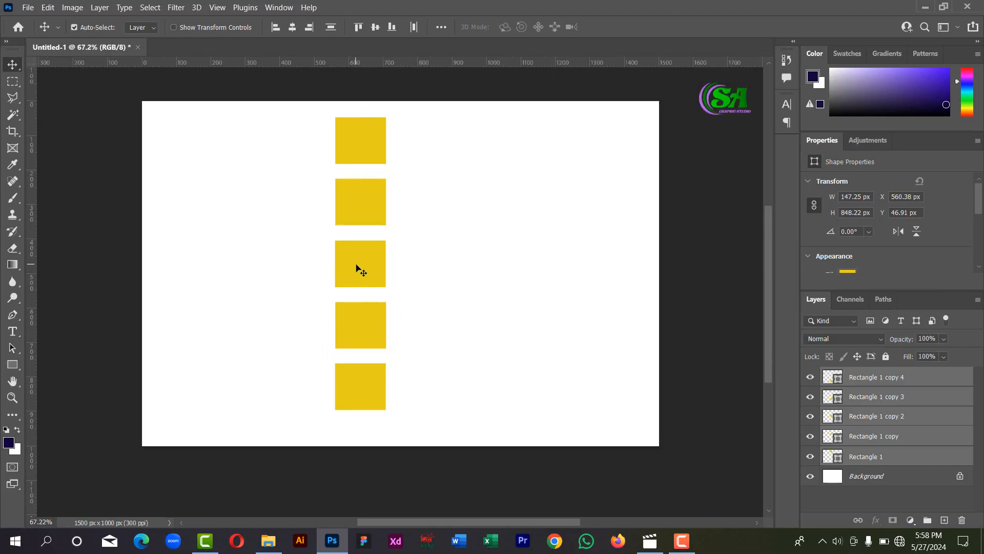
left_click(306, 195)
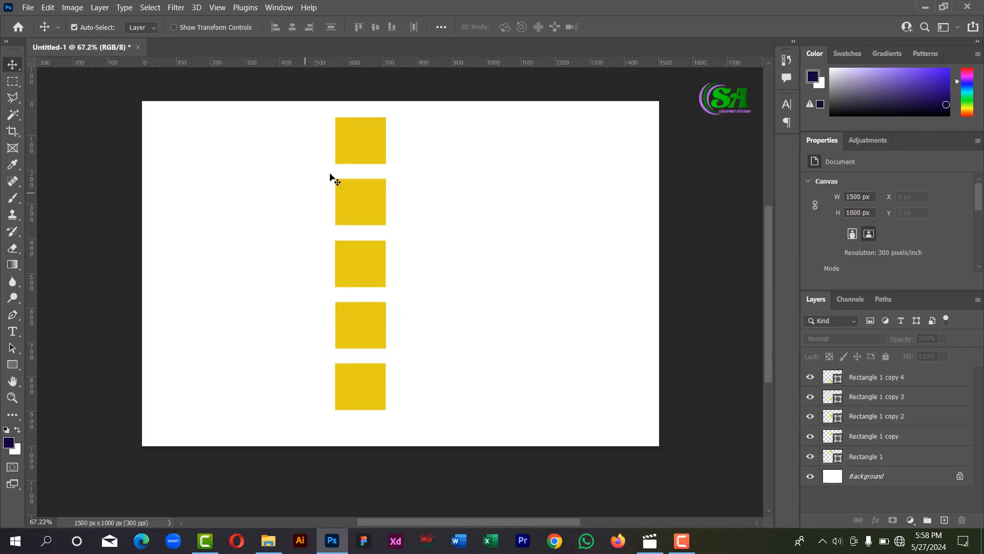
Step: Break up the evenly spaced column by moving each of the five squares to a different irregular position across the canvas
left_click_drag(354, 152, 263, 179)
left_click_drag(387, 221, 518, 320)
left_click_drag(358, 279, 242, 289)
left_click_drag(374, 325, 372, 264)
left_click_drag(486, 321, 545, 314)
left_click_drag(352, 266, 444, 253)
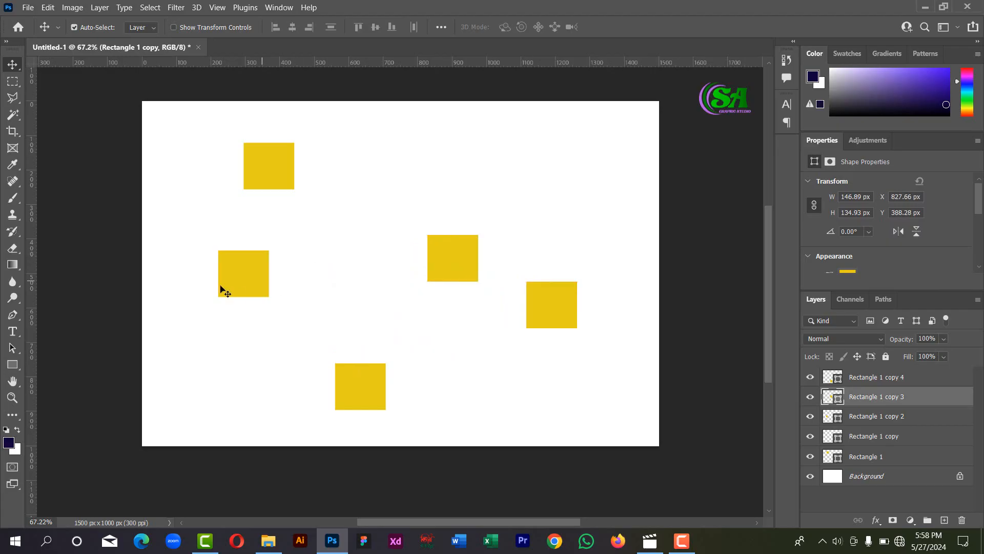
left_click_drag(247, 283, 310, 284)
left_click_drag(376, 373, 400, 393)
left_click_drag(280, 178, 240, 210)
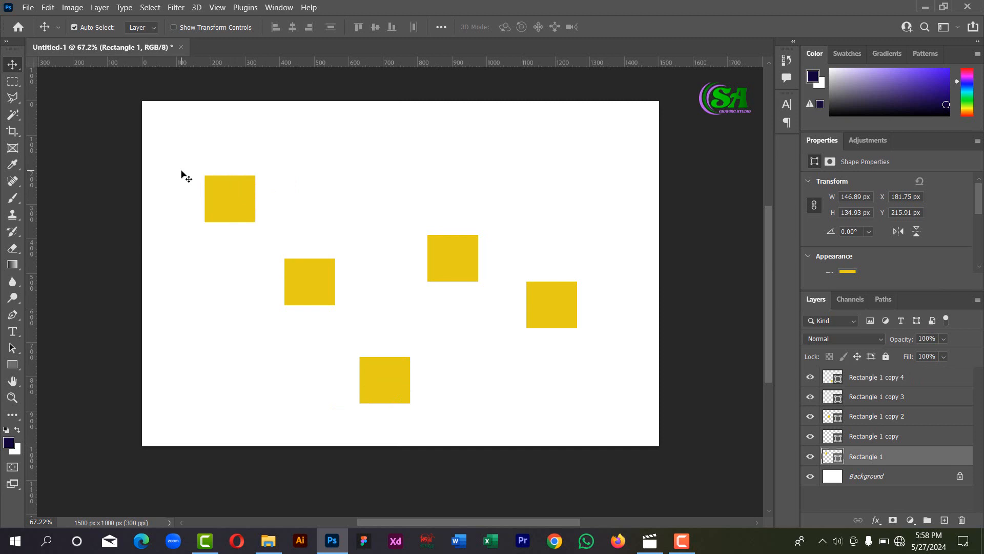
Step: Select all five scattered squares, align their top edges into one row, and clear the selection
left_click(189, 170)
left_click_drag(189, 170, 570, 370)
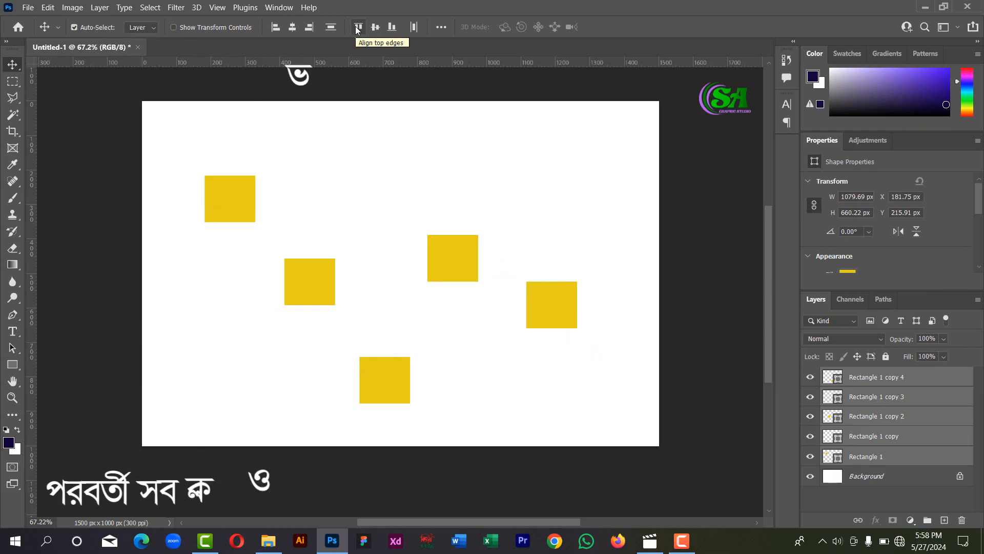
left_click_drag(198, 154, 567, 367)
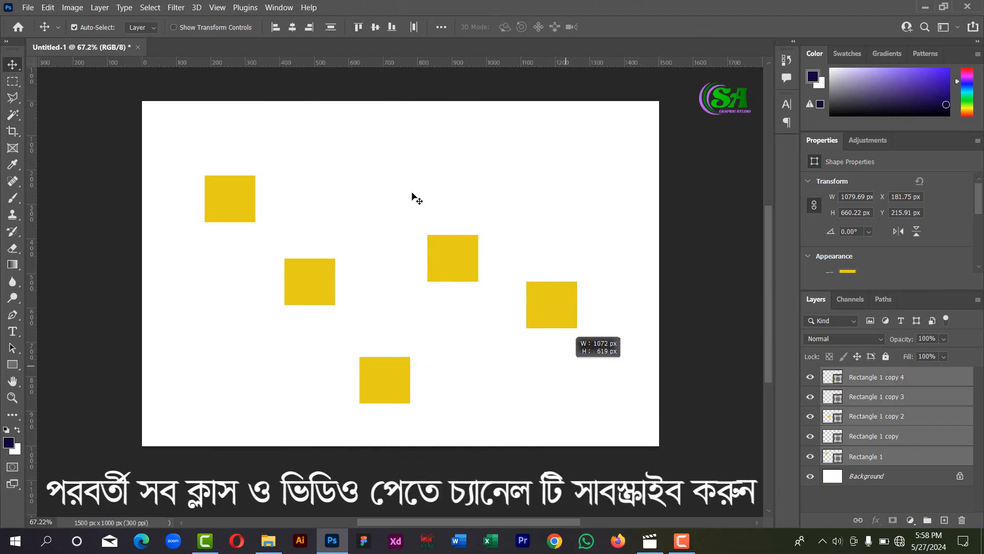
left_click(359, 29)
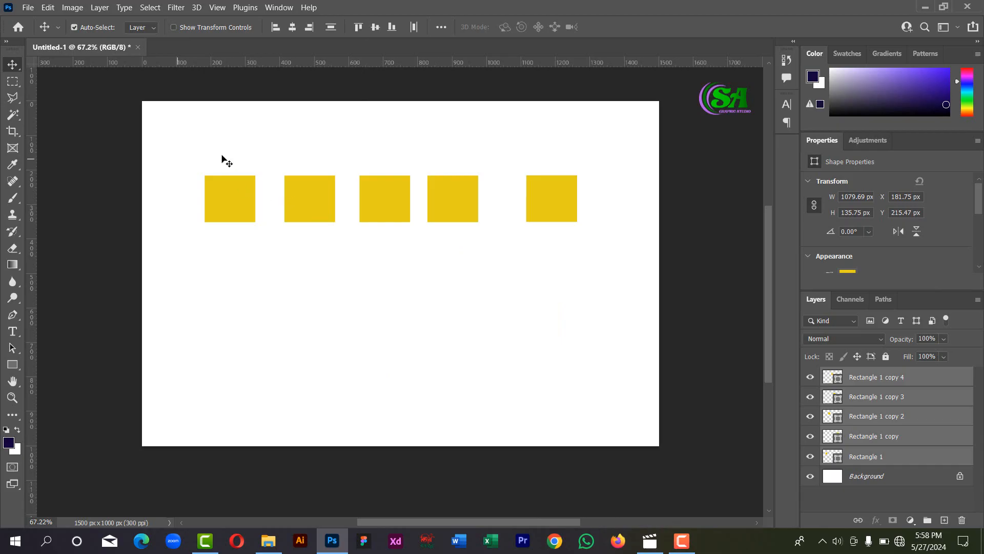
left_click(295, 327)
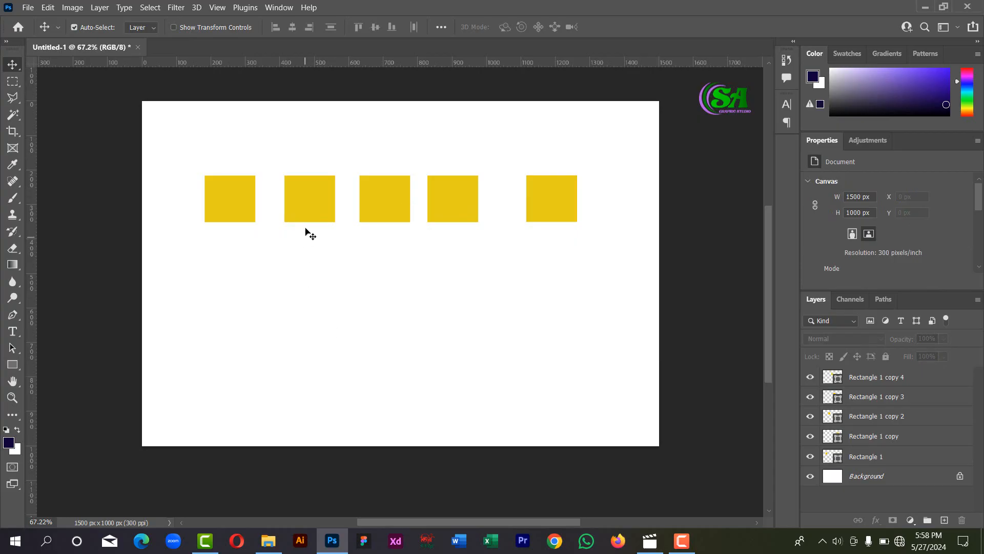
Step: Scale the second square in the row to about 135% and the third square to about 143%
left_click(306, 210)
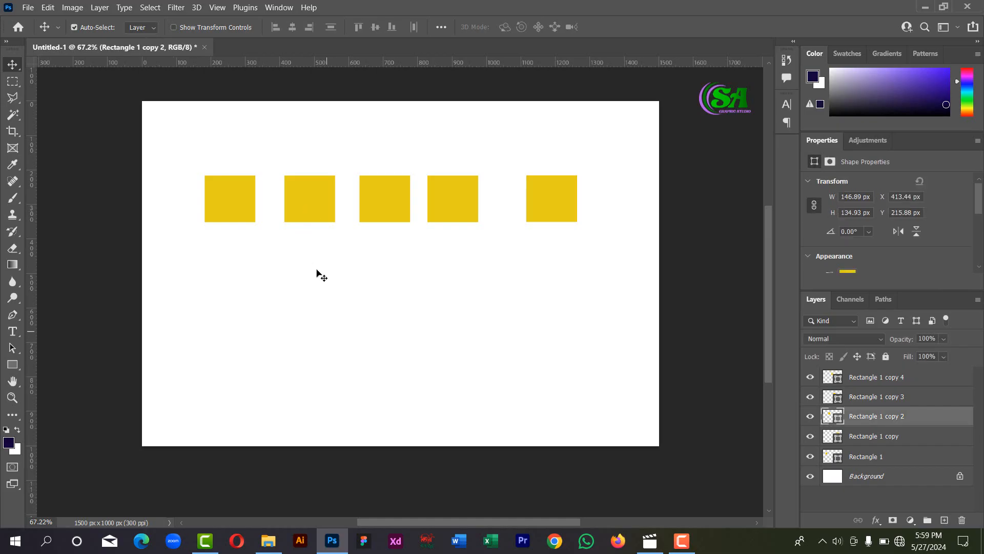
key("ctrl+t")
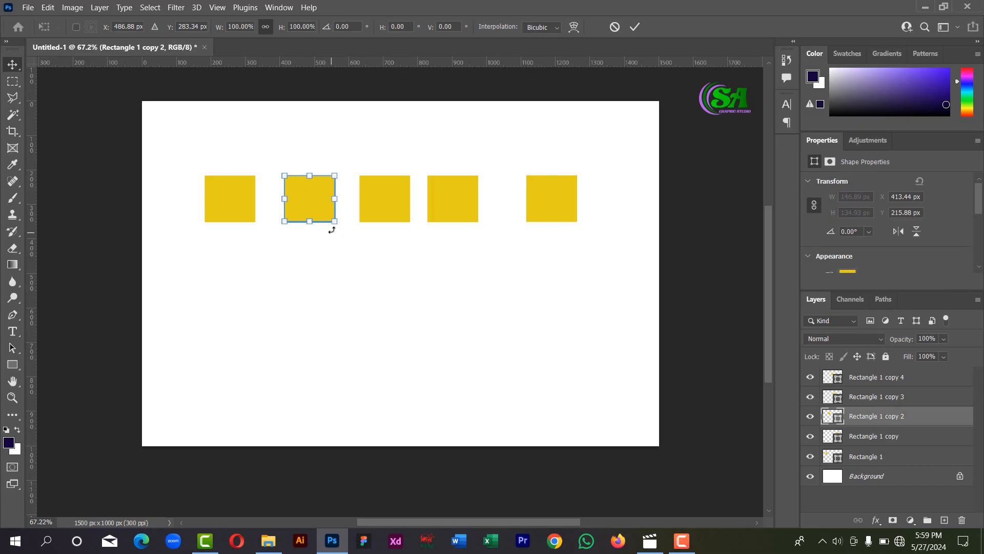
left_click_drag(332, 229, 351, 238)
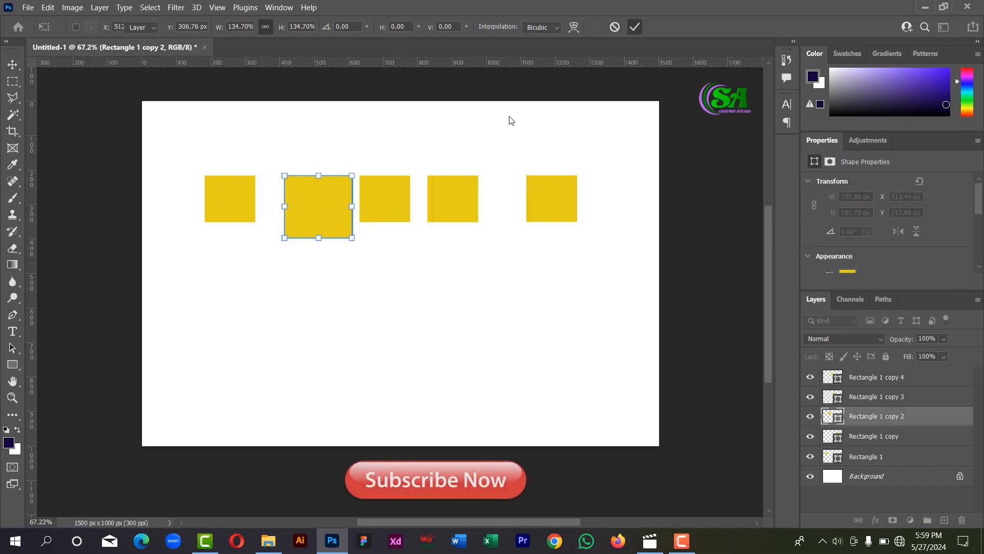
key("Return")
left_click(400, 210)
key("ctrl+t")
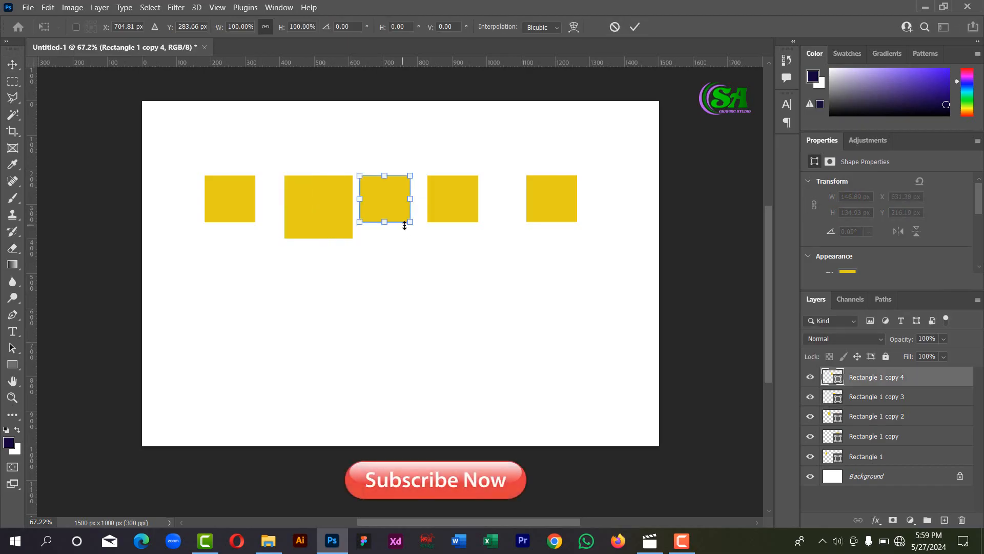
left_click_drag(405, 225, 432, 242)
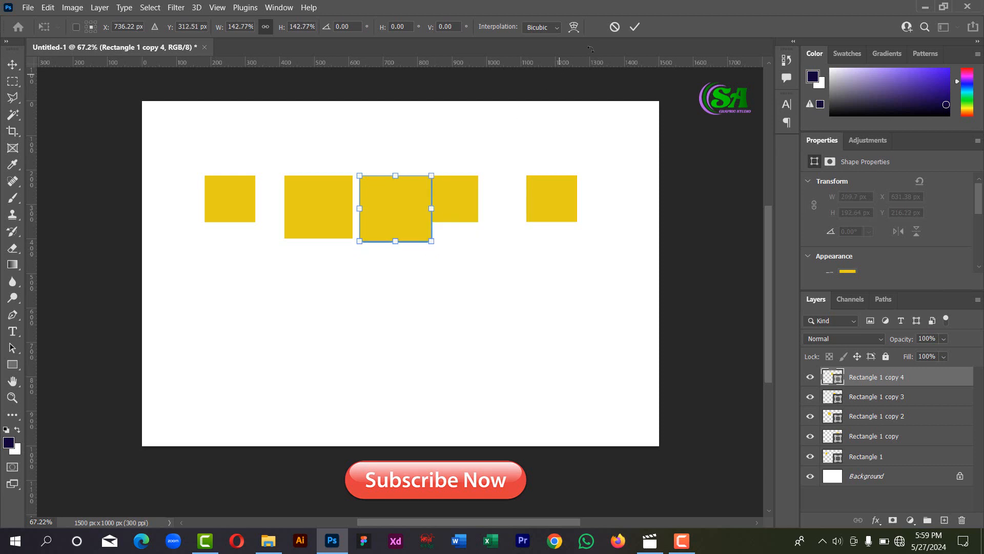
left_click(635, 27)
Step: Scale the fourth square down to about 78% and leave it slightly below the row's top edge
left_click_drag(463, 209, 495, 226)
key("ctrl+t")
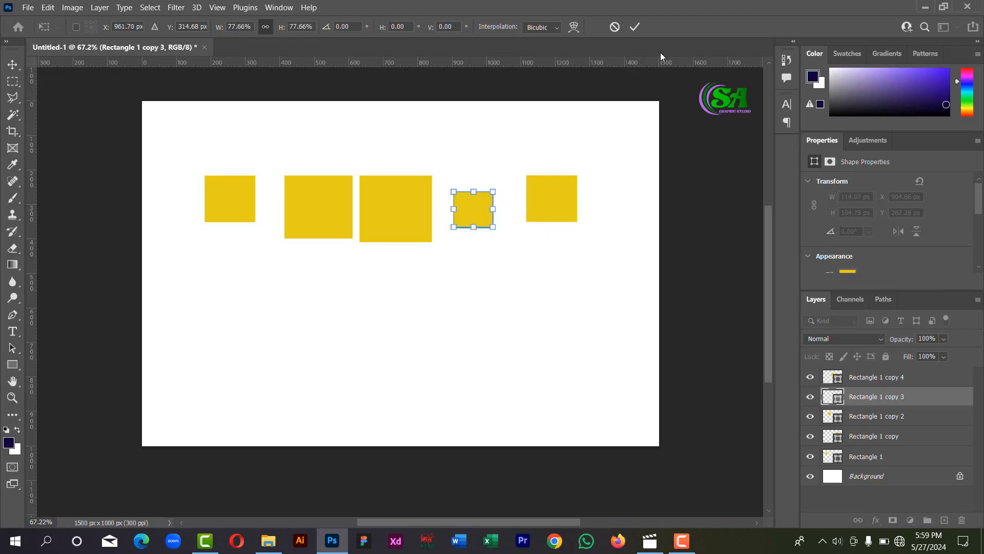
left_click(637, 28)
left_click(560, 194)
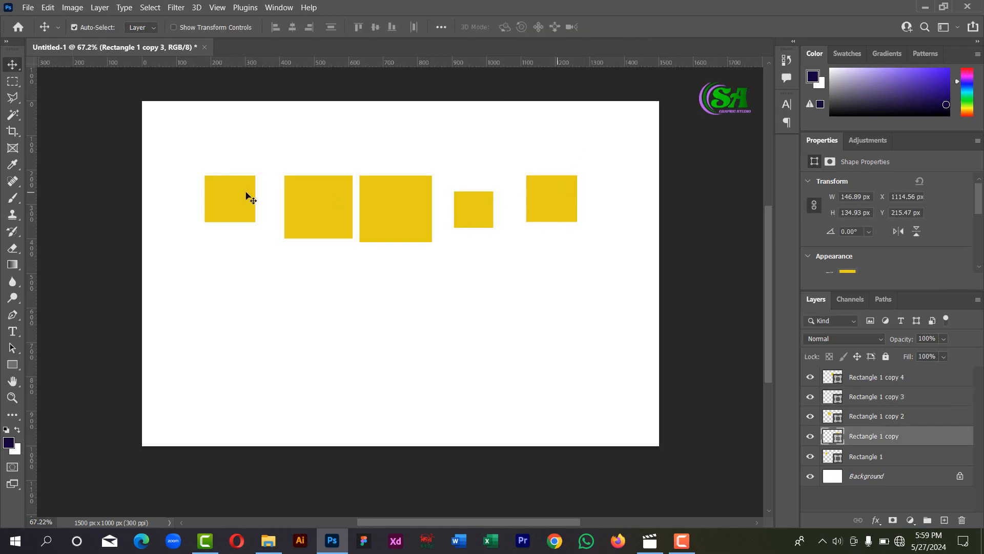
Step: Change the fill colour of the second square in the row to bright red
left_click(305, 205)
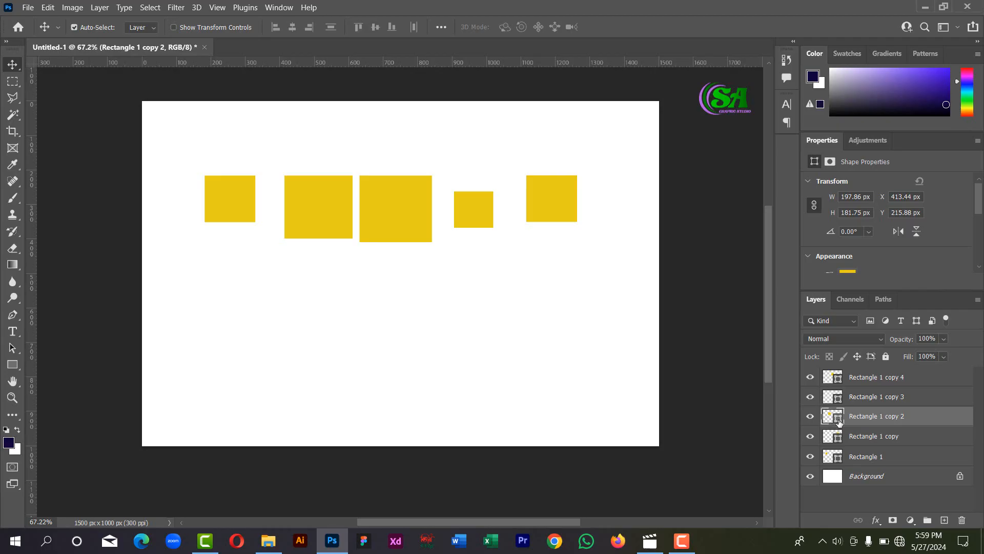
double_click(835, 418)
left_click_drag(819, 168, 821, 135)
key("Return")
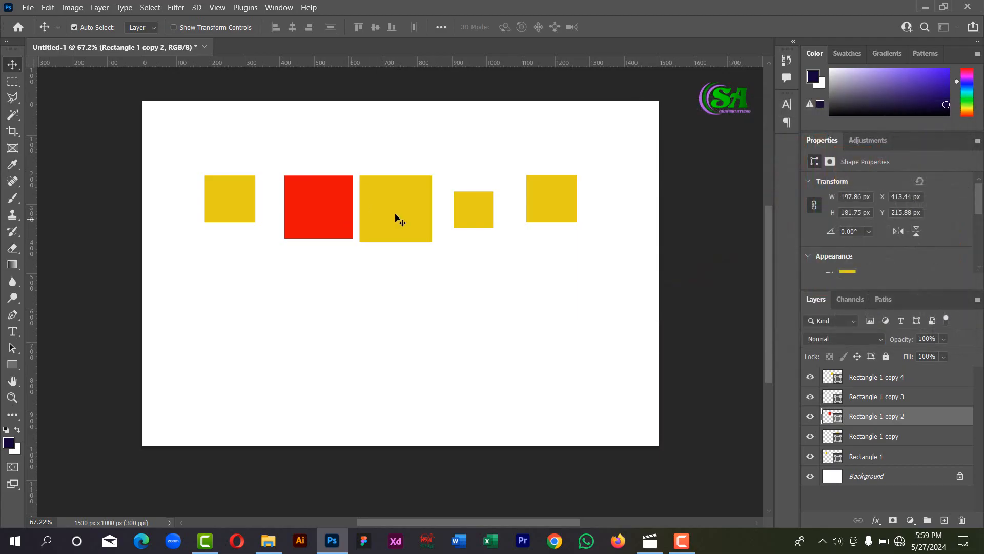
Step: Change the fill colour of the third square in the row to green, 06e60c
left_click(418, 215)
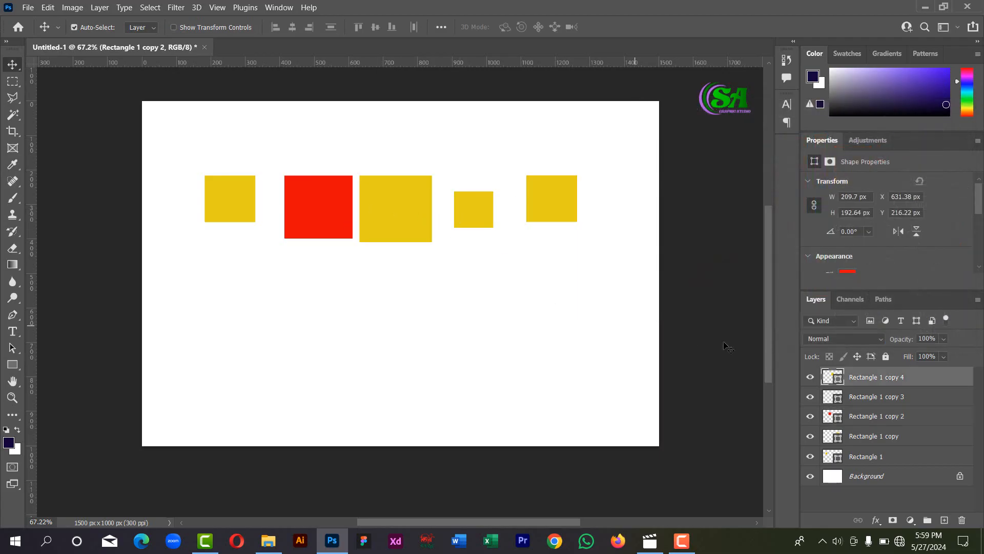
double_click(838, 381)
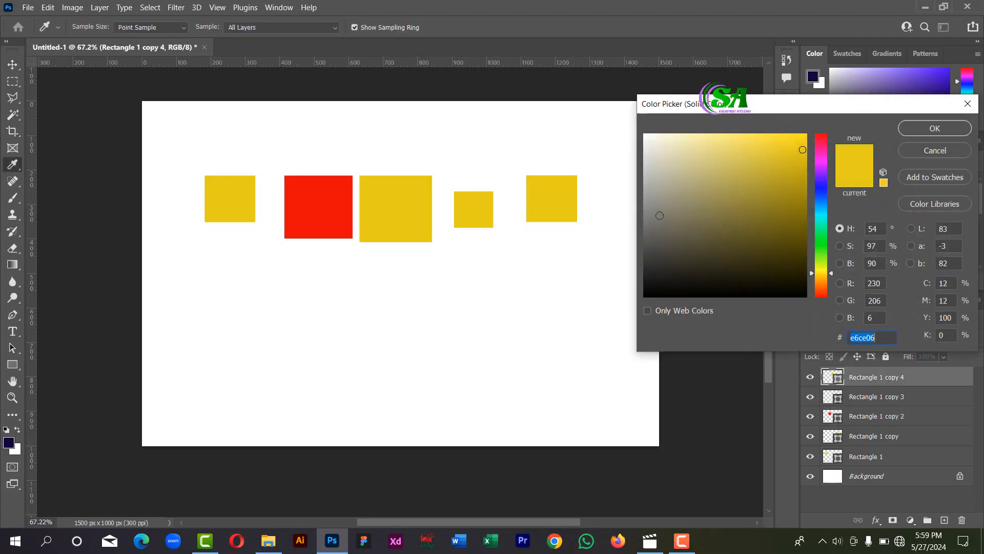
left_click(818, 243)
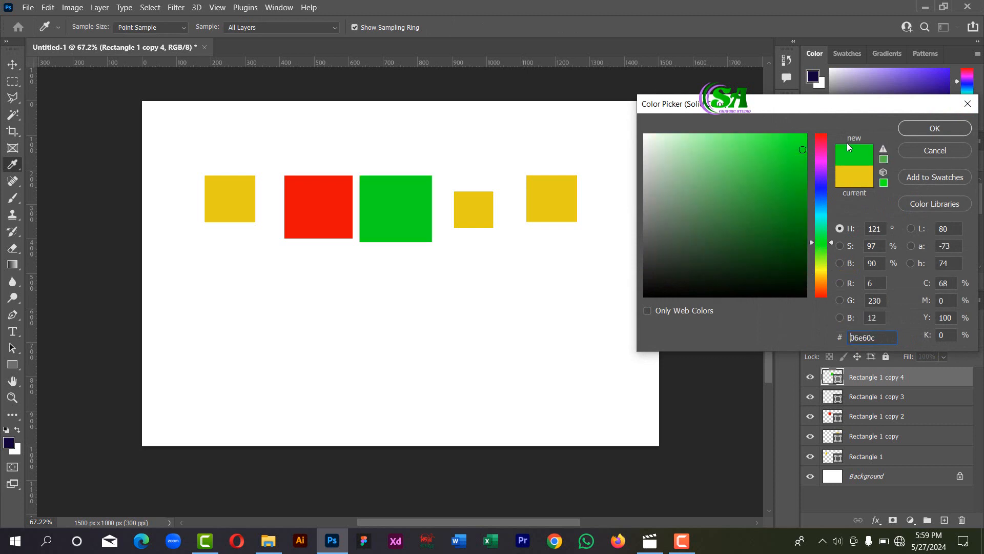
left_click(935, 128)
Step: Change the fill colour of the small fourth square to magenta, bc26a9
left_click(475, 216)
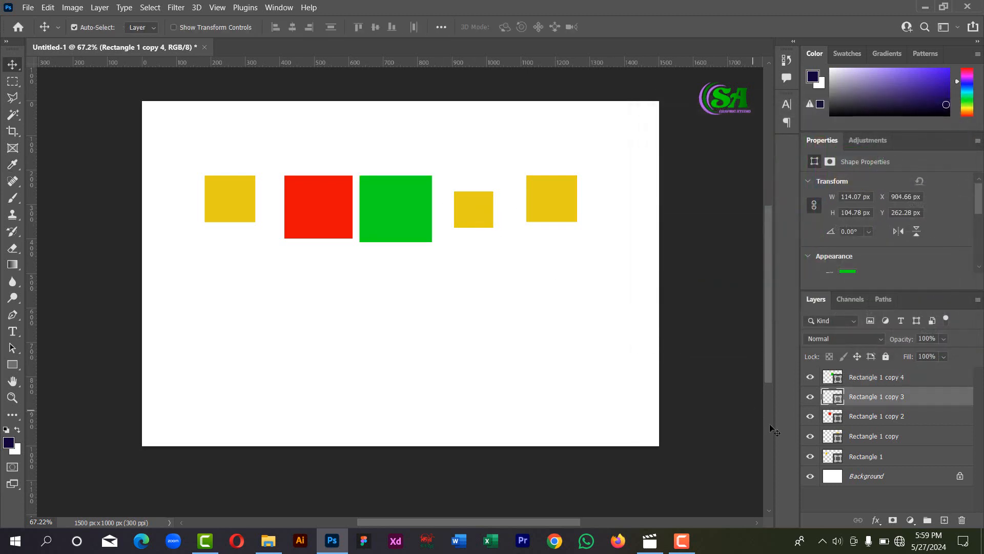
double_click(838, 403)
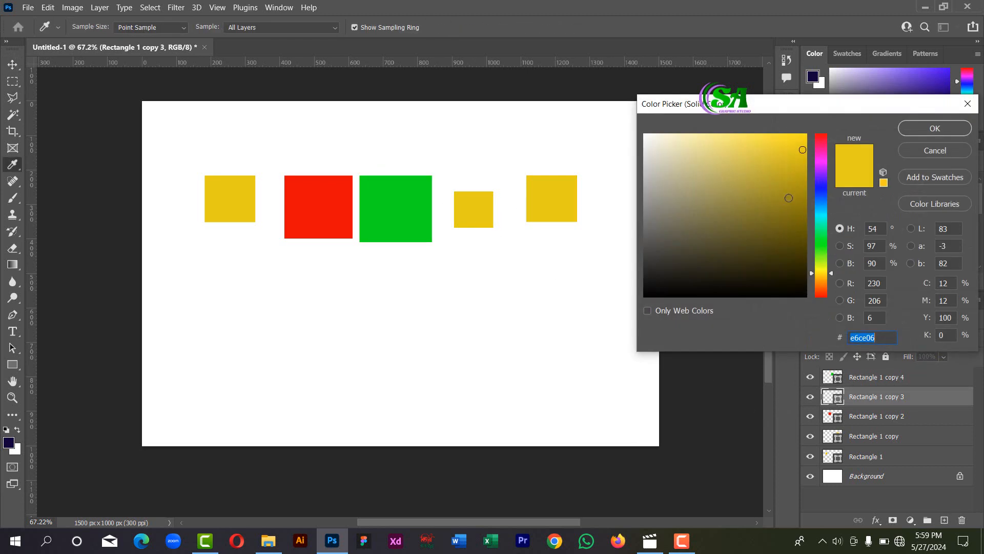
left_click(822, 291)
left_click(775, 177)
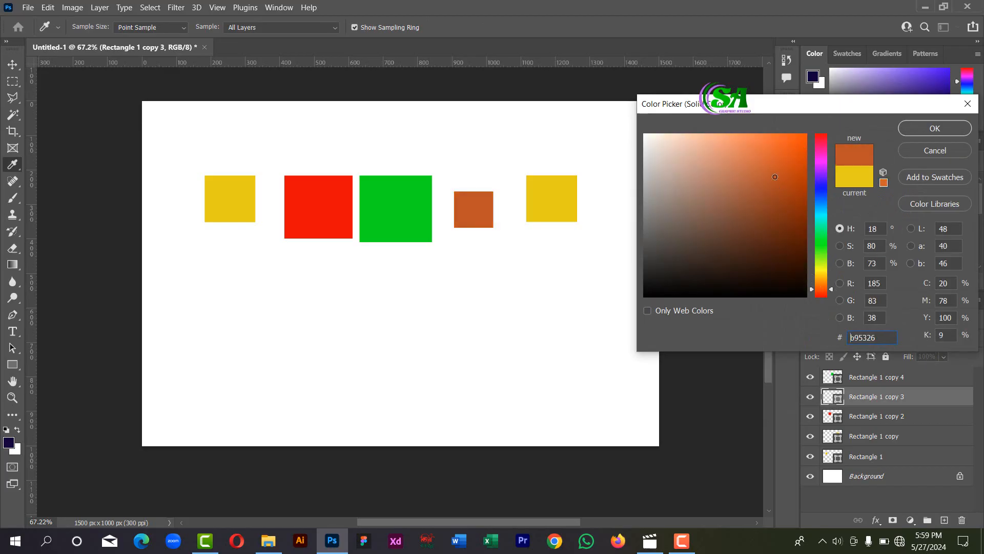
left_click(820, 158)
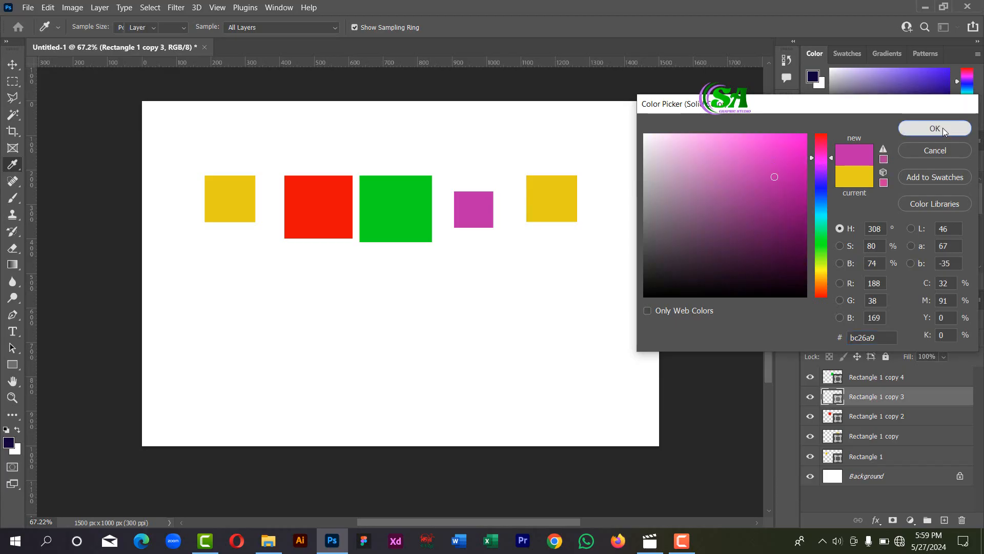
left_click(942, 127)
Step: Change the fill colour of the fifth square in the row to dark brown, 2c2806
left_click(556, 202)
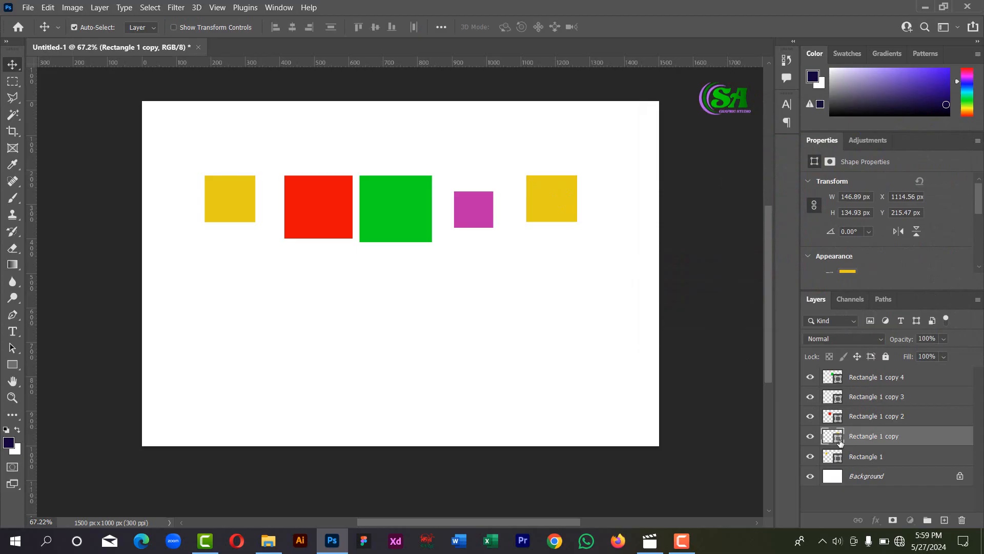
double_click(836, 436)
left_click(788, 270)
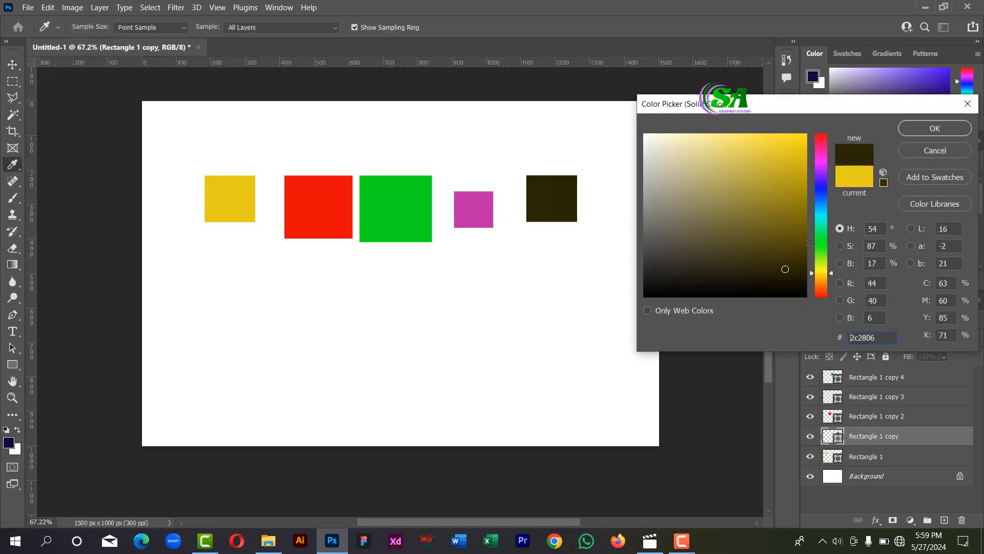
left_click(935, 128)
Step: Align the top edges of all five coloured squares and distribute them horizontally with equal spacing
left_click_drag(182, 150, 543, 297)
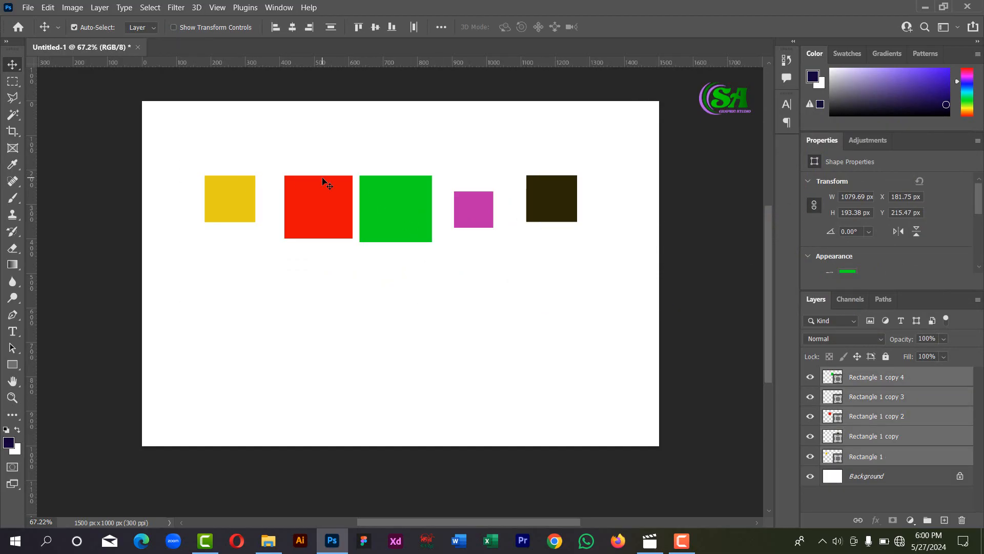
left_click_drag(181, 143, 561, 258)
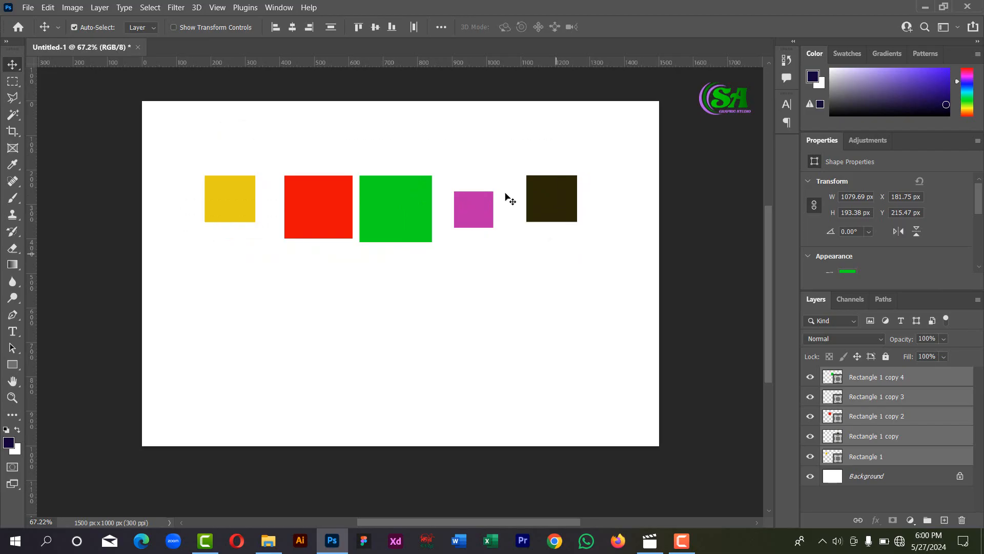
left_click(359, 27)
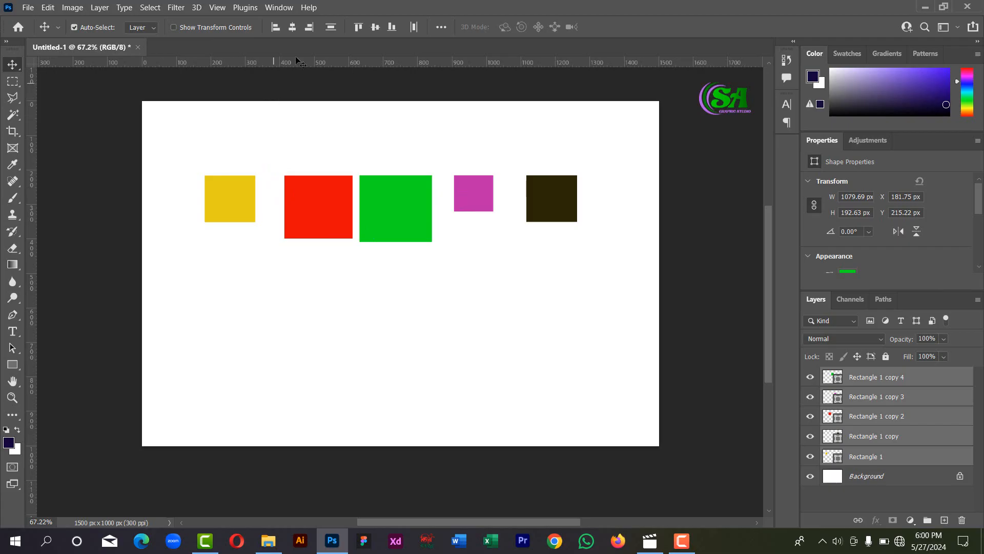
left_click(414, 28)
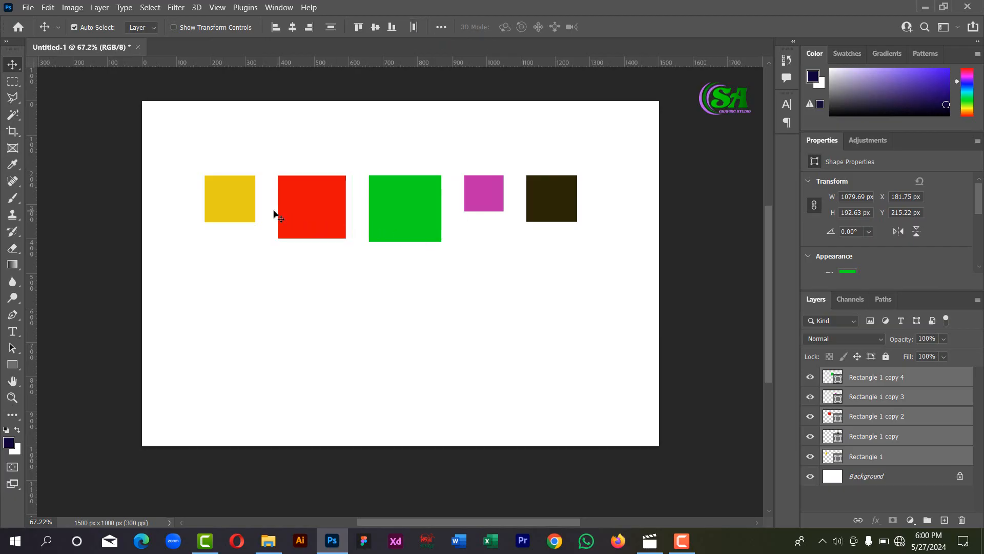
left_click(413, 259)
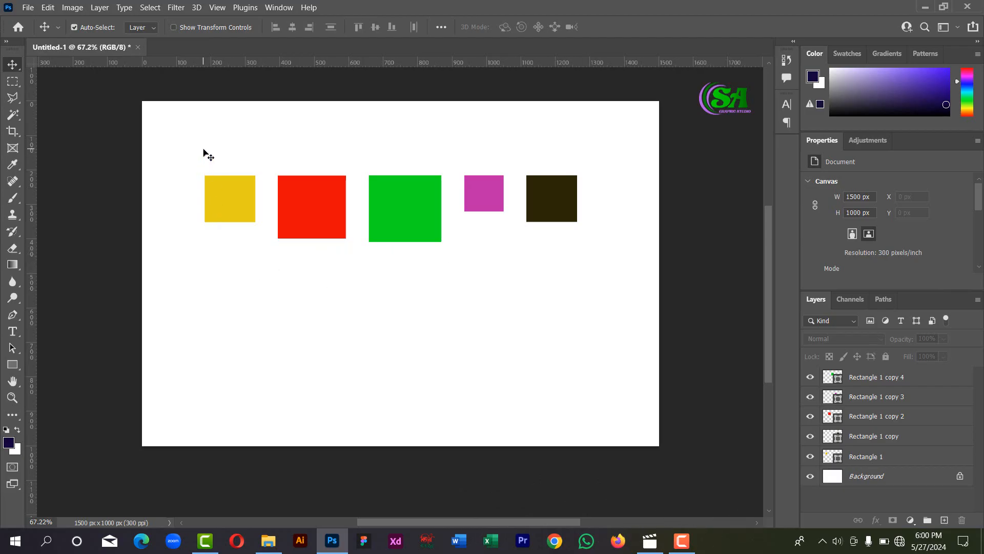
Step: Align the bottom edges of all five squares, then reselect them and align their vertical centres
left_click_drag(204, 154, 595, 270)
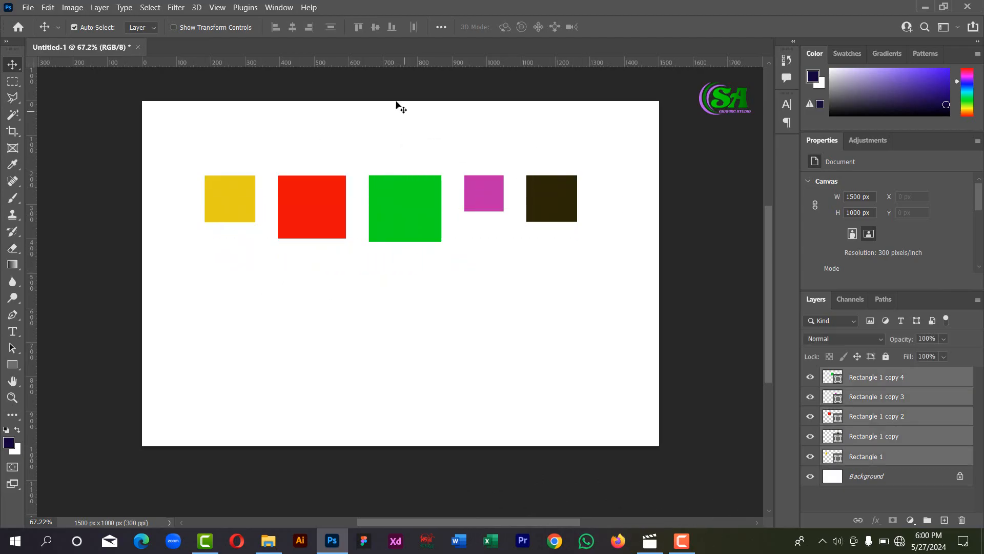
left_click(392, 28)
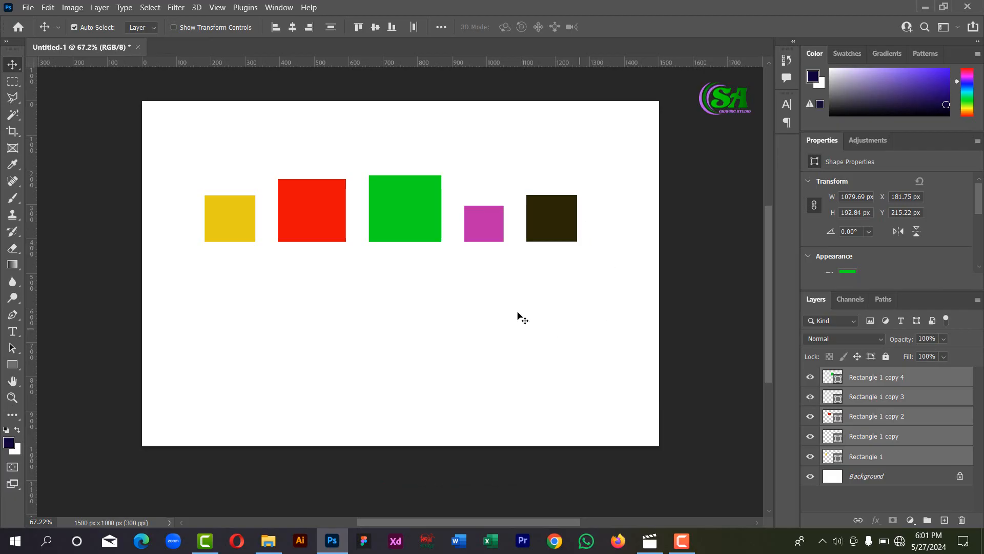
left_click_drag(189, 161, 554, 282)
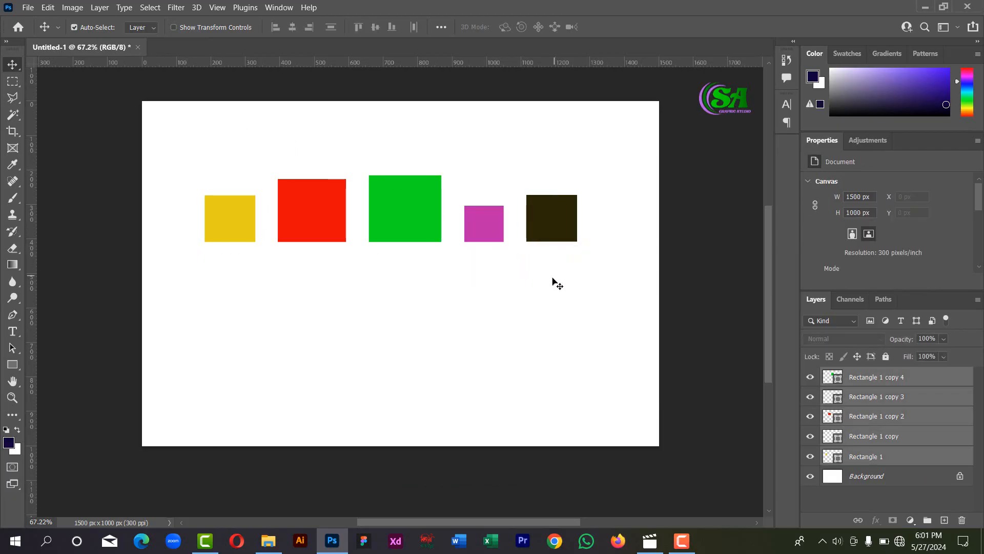
left_click(373, 31)
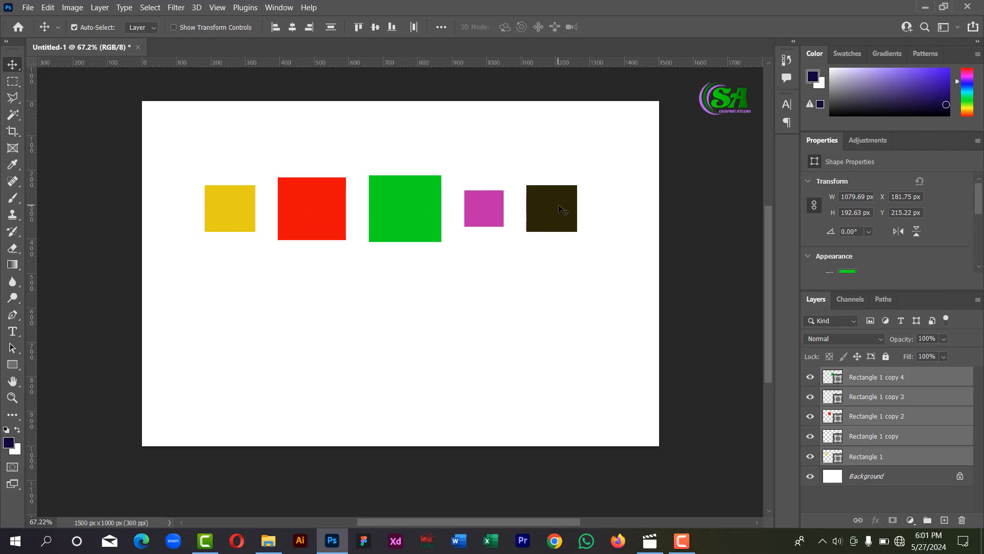
Step: Move the red, green and magenta squares out of line, then select and delete all five squares
left_click(249, 147)
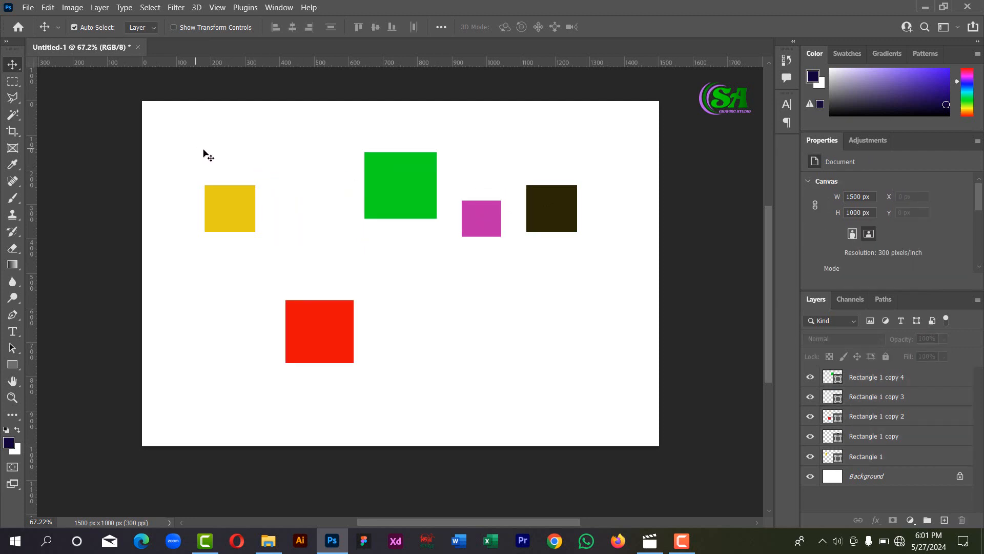
left_click_drag(196, 149, 543, 342)
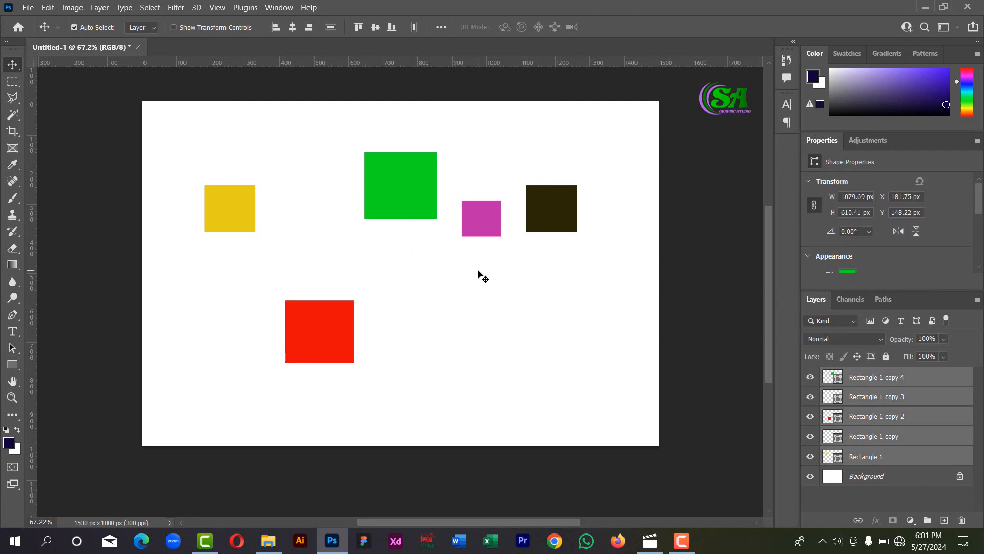
key("Delete")
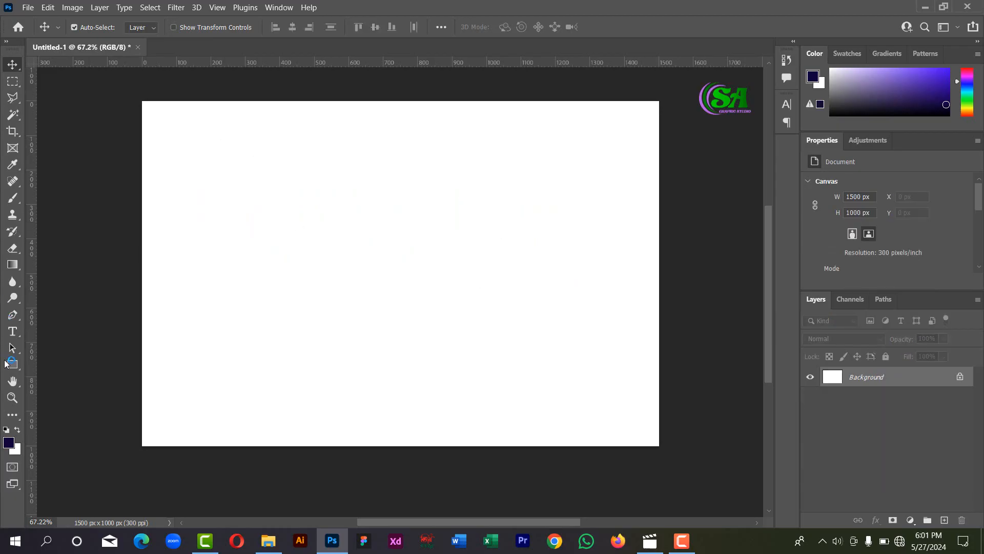
Step: Add the text "SA Graphic Studio" to the blank canvas in Gilroy-Medium at 12 pt
left_click(21, 330)
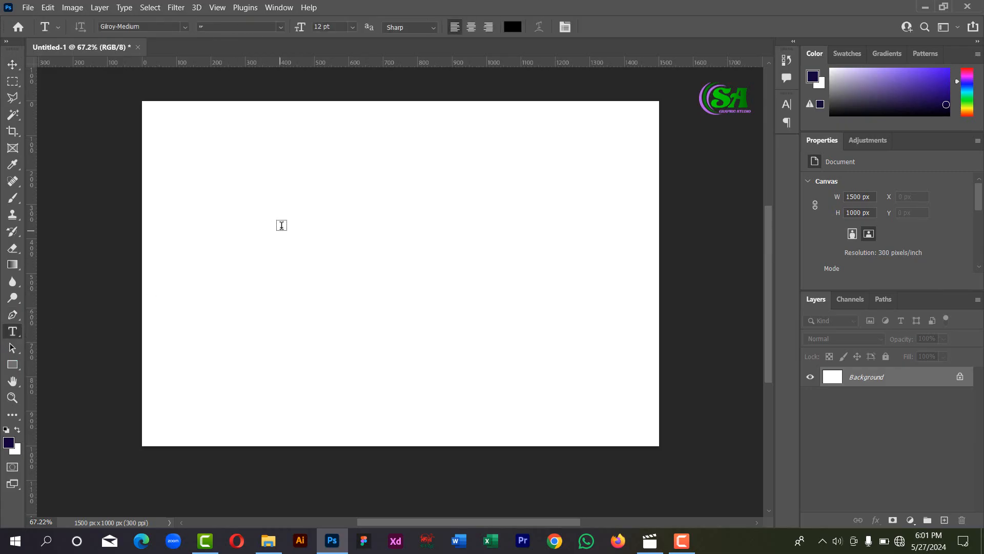
left_click(296, 241)
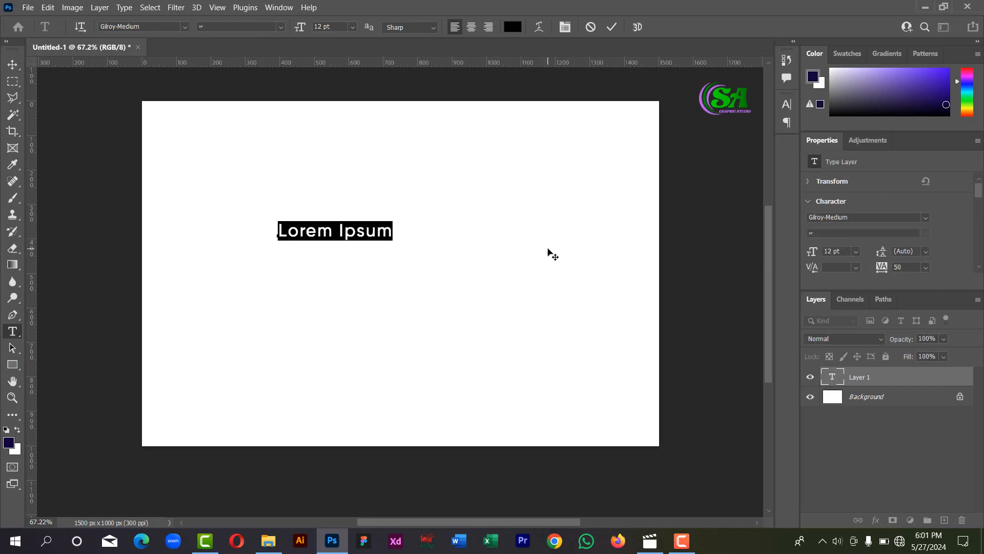
key("BackSpace")
type("S")
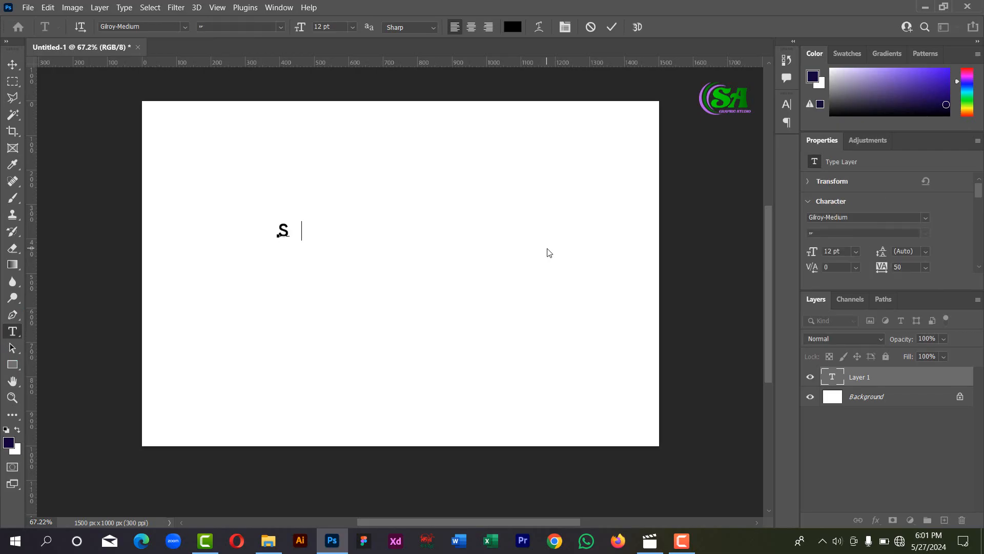
type("A Grap")
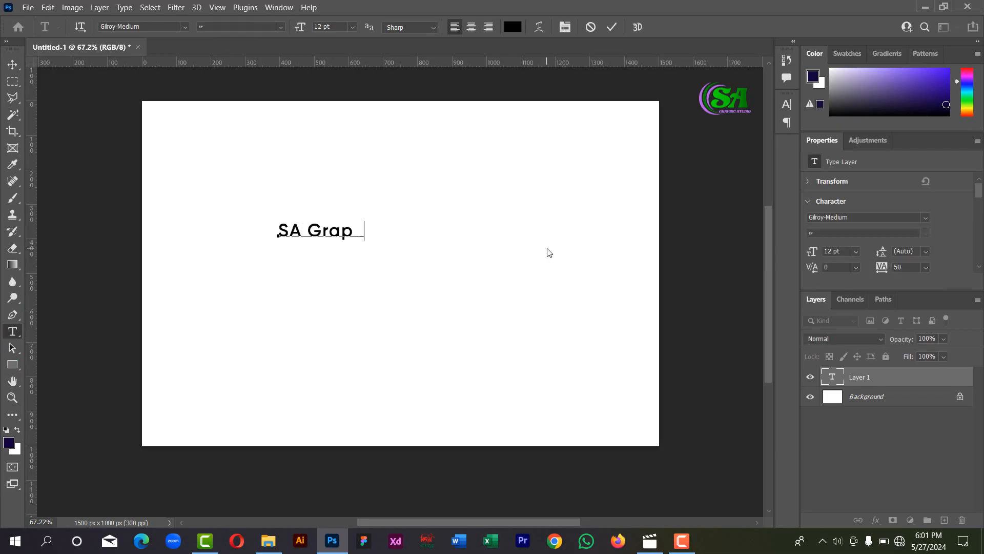
type("hic S tu")
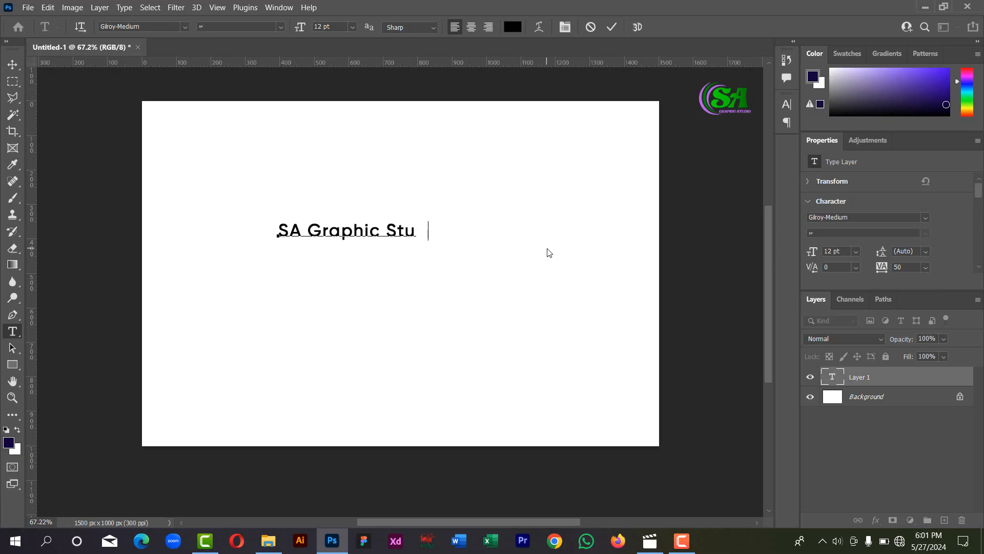
type("dio")
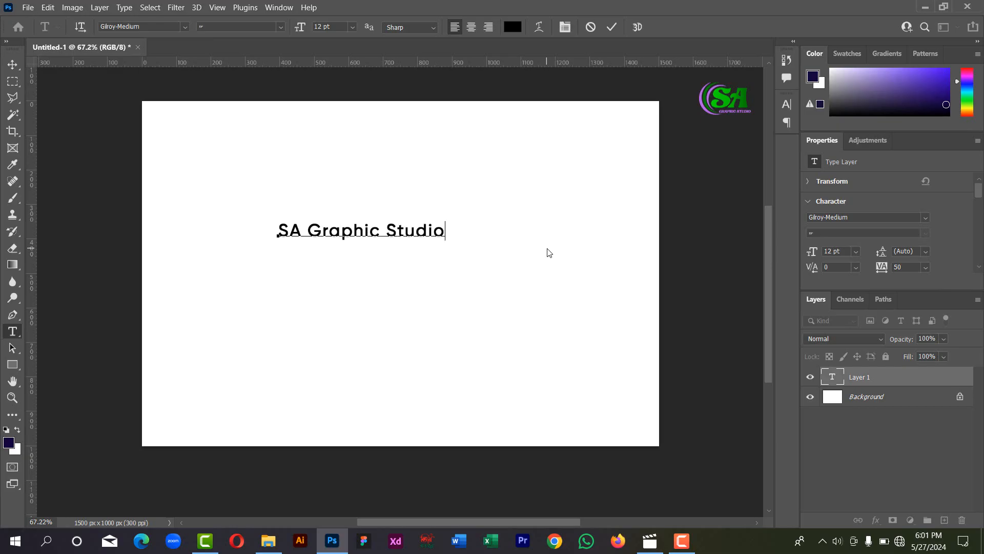
Step: Duplicate the "SA Graphic Studio" text into five staggered lines down the canvas and scale the lowest copy to about 62%
left_click(13, 64)
left_click_drag(406, 237, 353, 217)
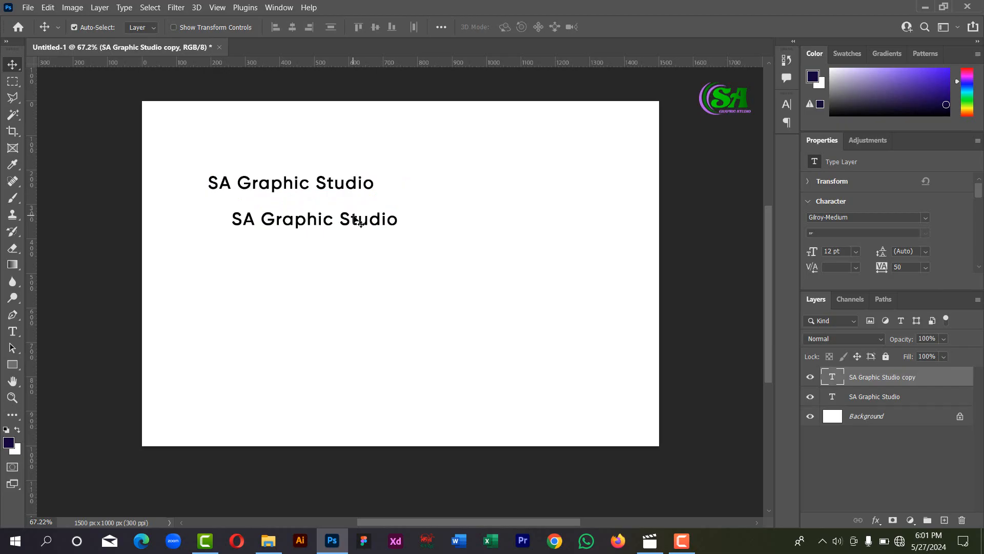
left_click_drag(359, 221, 465, 361, "alt")
key("ctrl+t")
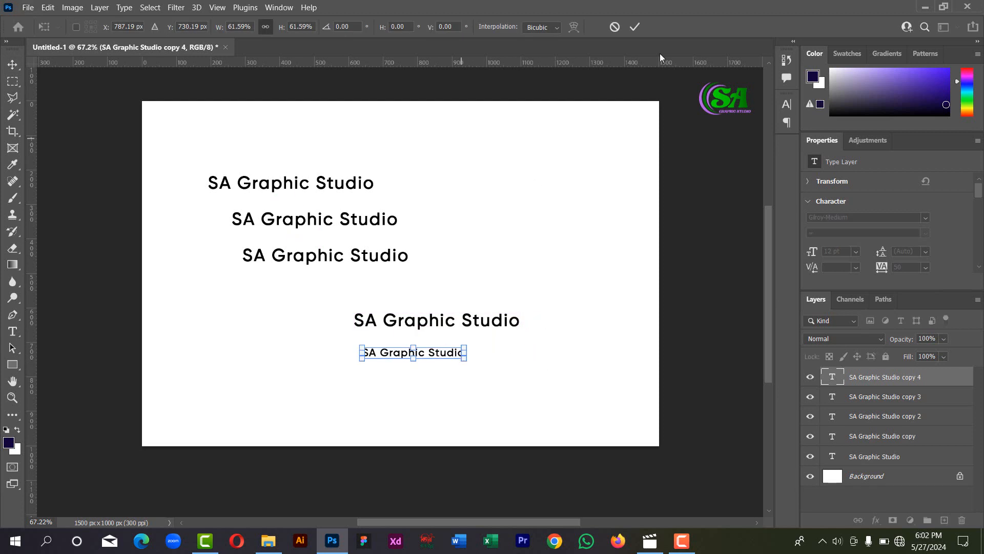
left_click(634, 26)
Step: Enlarge the second text line from the top of the canvas to about 133%
left_click(373, 224)
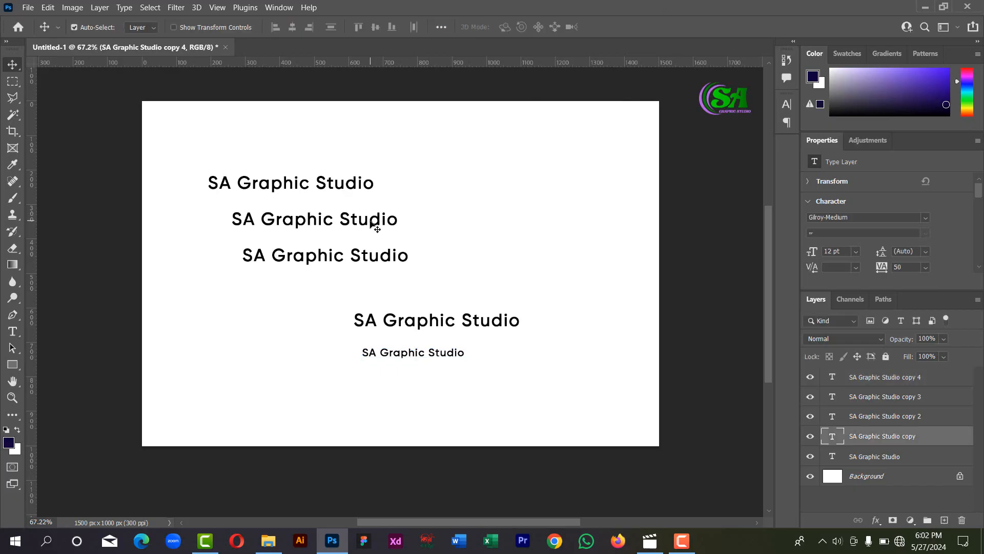
left_click_drag(373, 224, 464, 241)
key("ctrl+t")
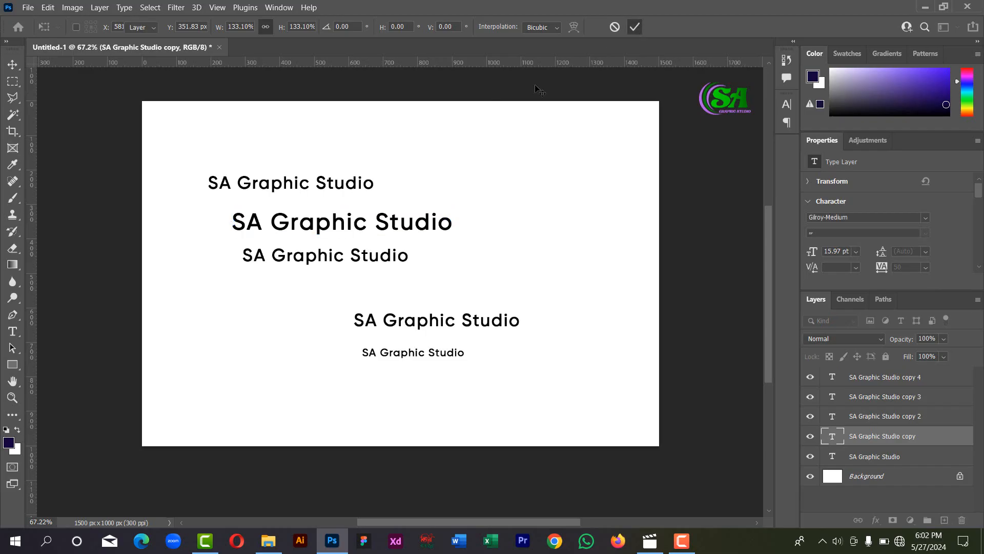
Step: Enlarge the third text line from the top of the canvas to about 171%
left_click(362, 263)
left_click(362, 263)
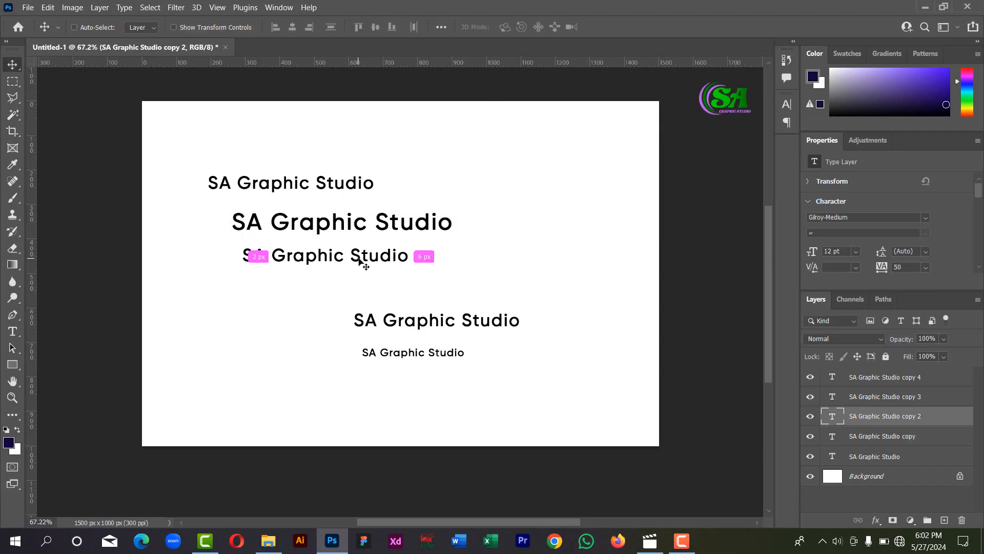
key("ctrl+t")
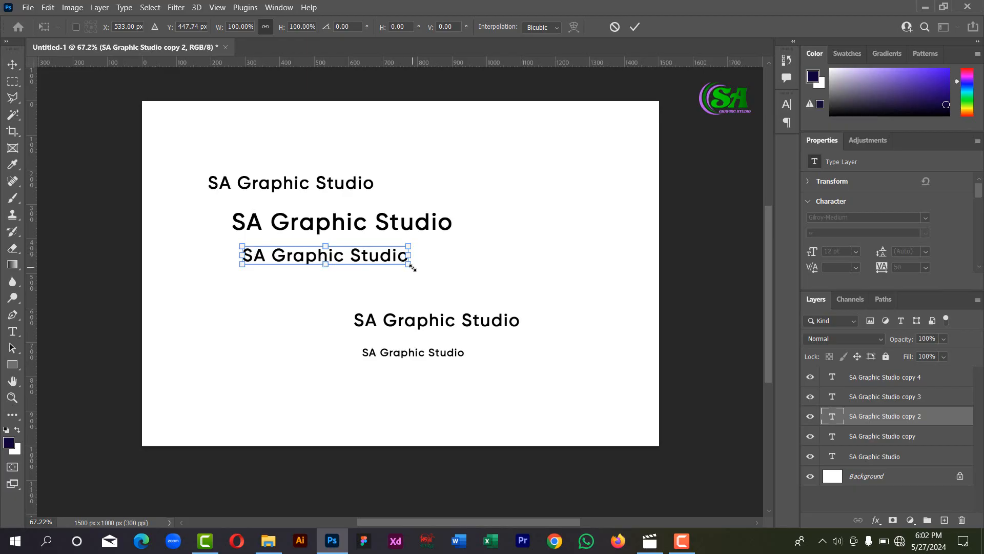
left_click_drag(412, 267, 468, 284)
left_click(635, 26)
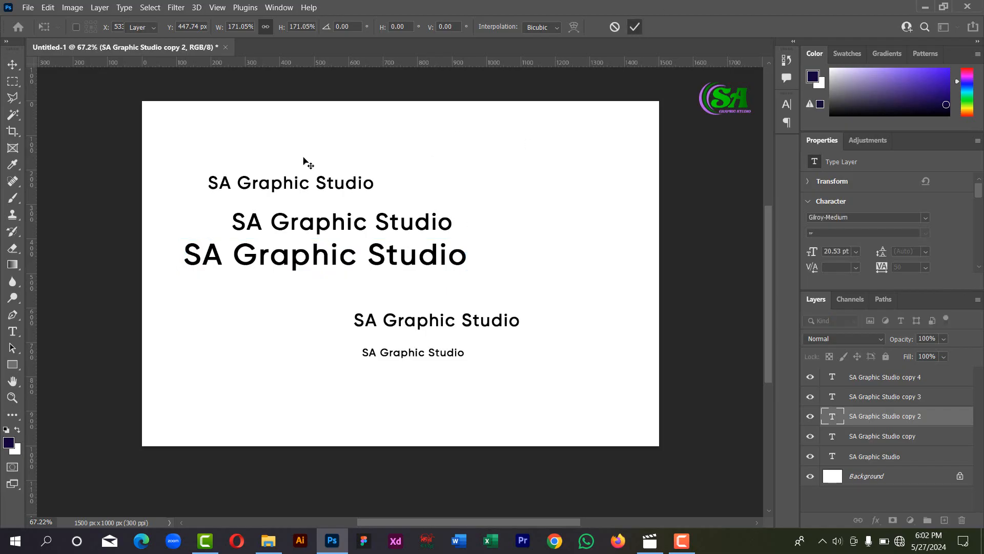
Step: Scatter the five text lines so their horizontal positions and vertical gaps differ, with the largest line furthest right
left_click_drag(333, 261, 444, 272)
left_click_drag(375, 223, 385, 224)
left_click_drag(421, 269, 427, 269)
left_click_drag(318, 185, 297, 156)
left_click_drag(378, 324, 259, 332)
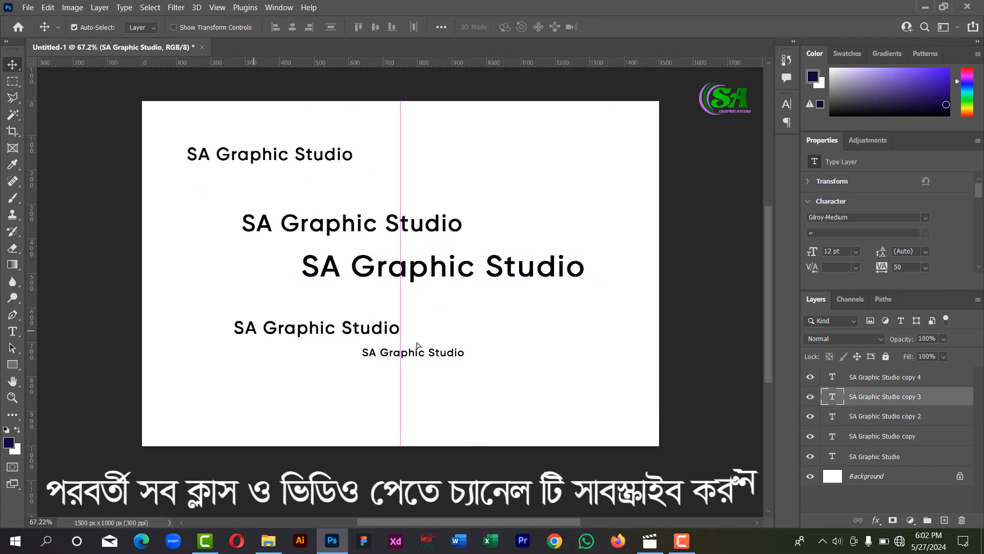
left_click_drag(416, 353, 416, 386)
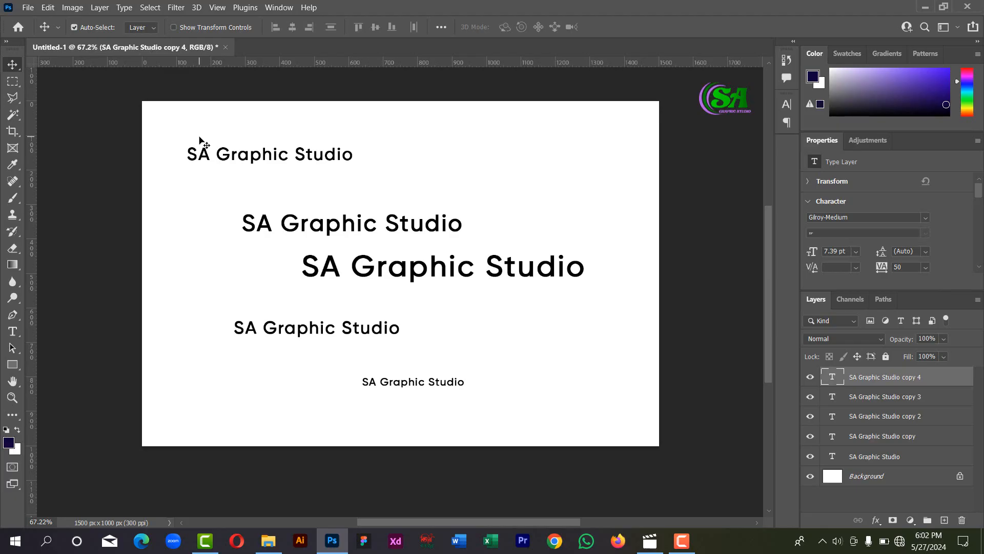
Step: Align the left edges of all five text lines, distribute them vertically with equal spacing, and shift the group slightly right
left_click_drag(211, 123, 370, 386)
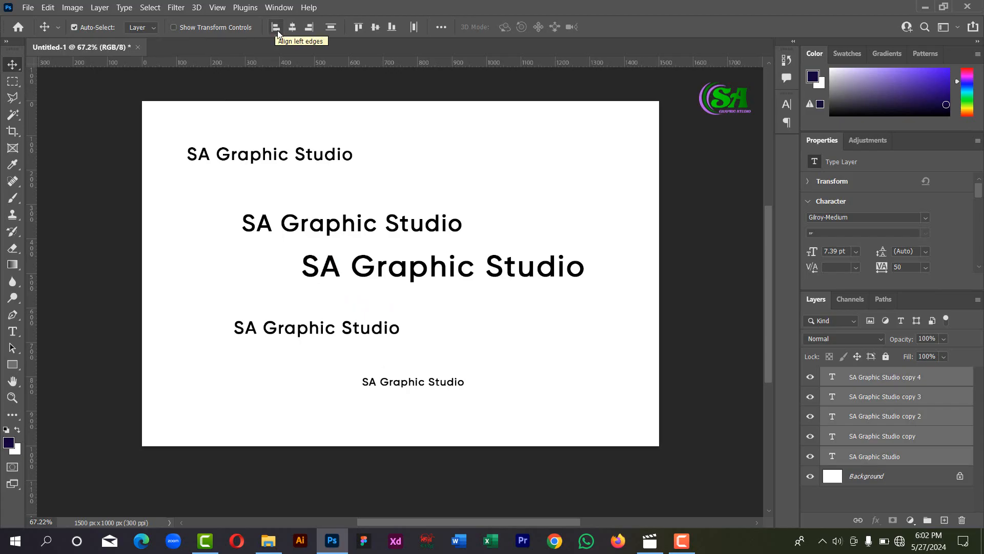
left_click(278, 31)
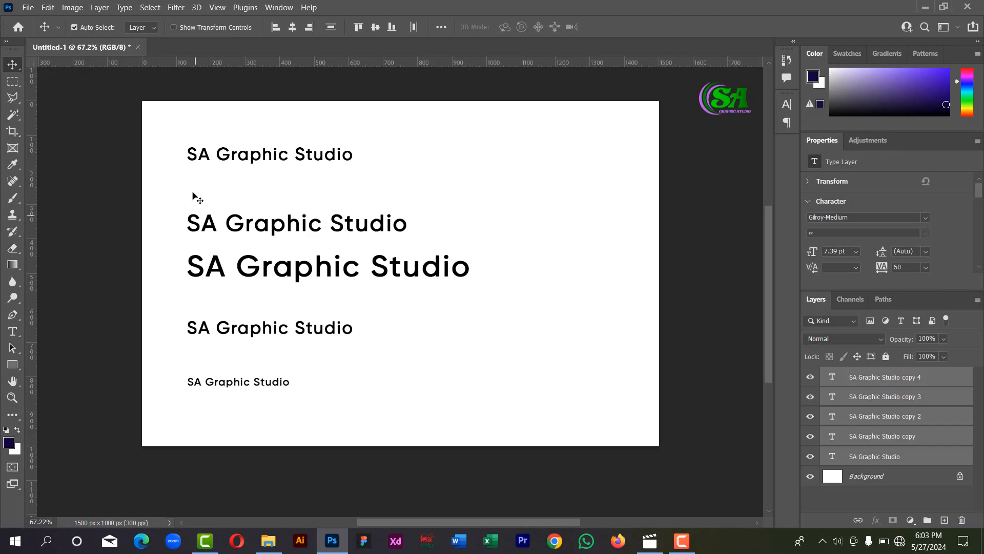
left_click_drag(182, 141, 293, 385)
left_click(331, 27)
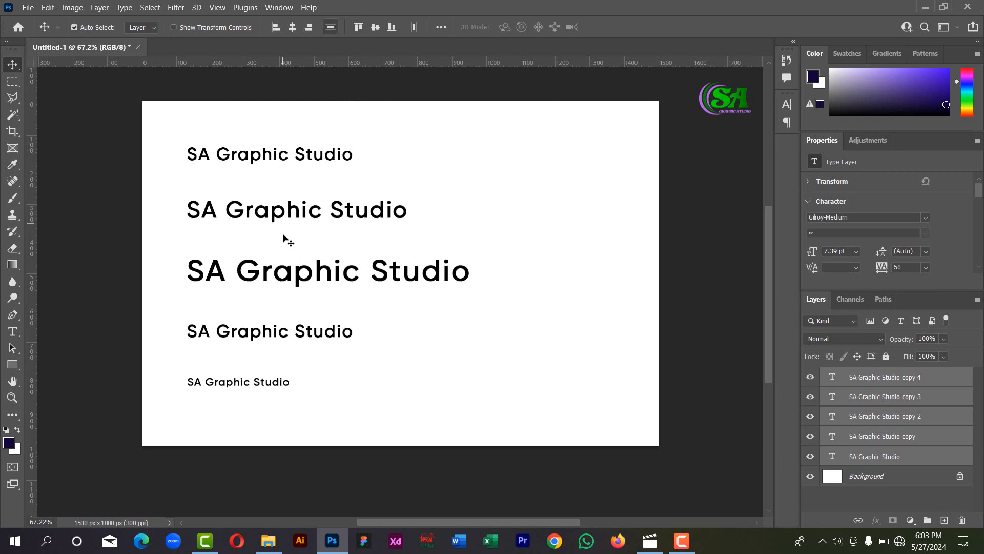
left_click_drag(282, 272, 296, 277)
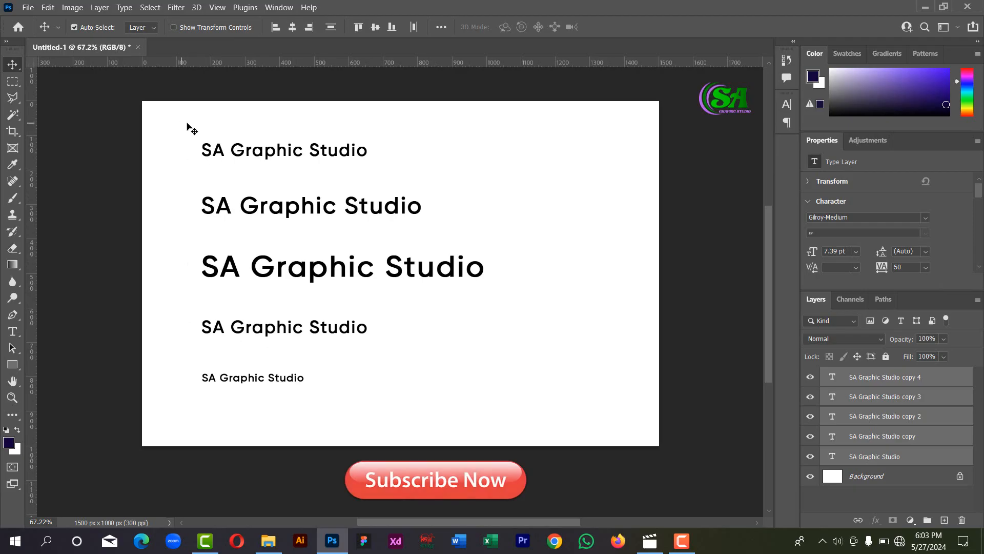
Step: Deselect the text lines and move the lower three up individually so the vertical spacing becomes uneven
left_click(232, 123)
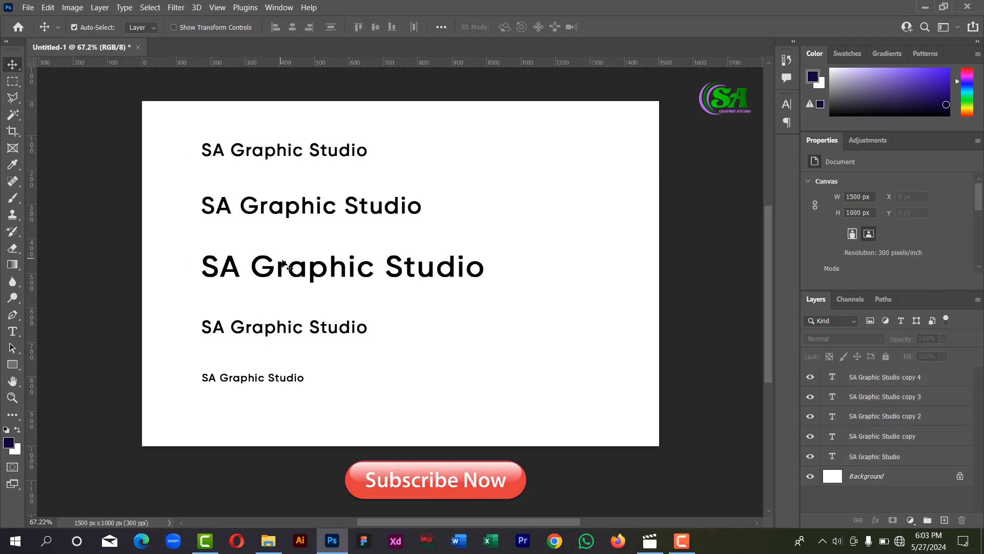
left_click_drag(285, 266, 282, 257)
left_click_drag(281, 332, 277, 302)
left_click_drag(263, 379, 269, 336)
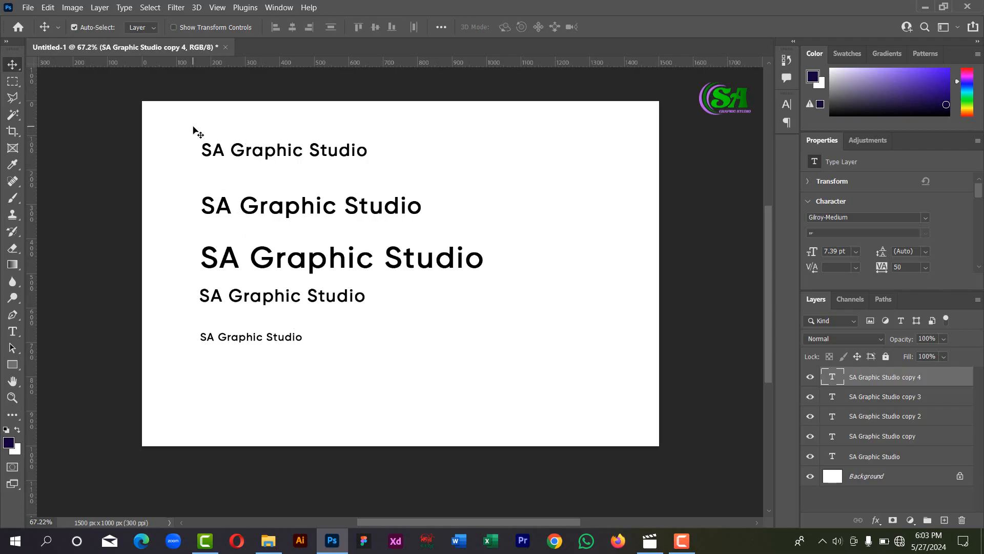
Step: Select all five text lines, align their horizontal centres, and shift the group slightly right
left_click_drag(192, 129, 321, 360)
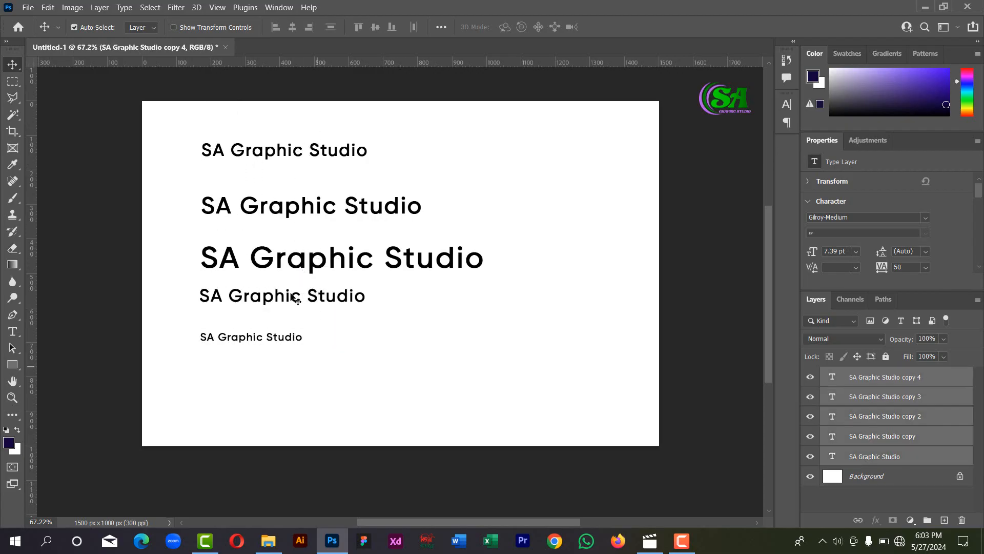
left_click(292, 28)
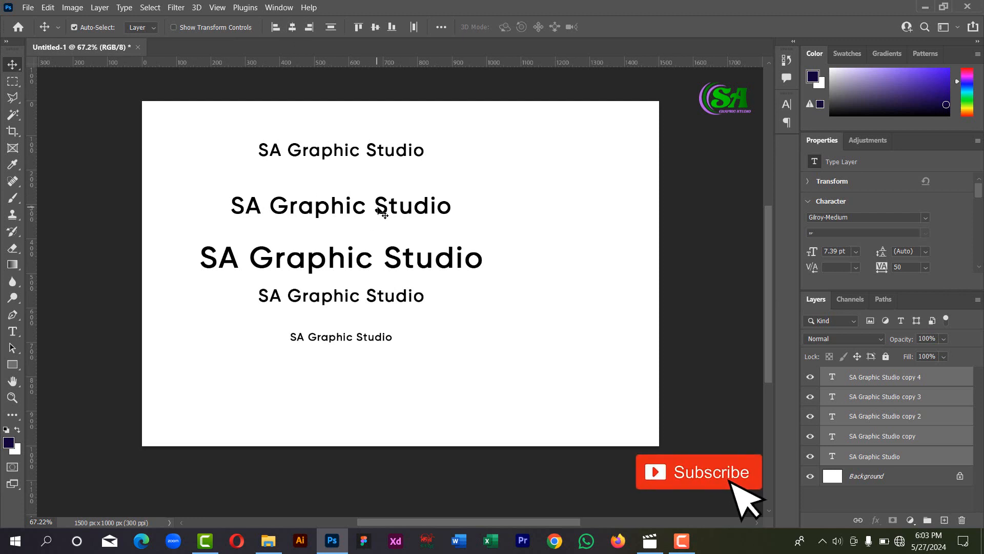
left_click_drag(382, 211, 402, 213)
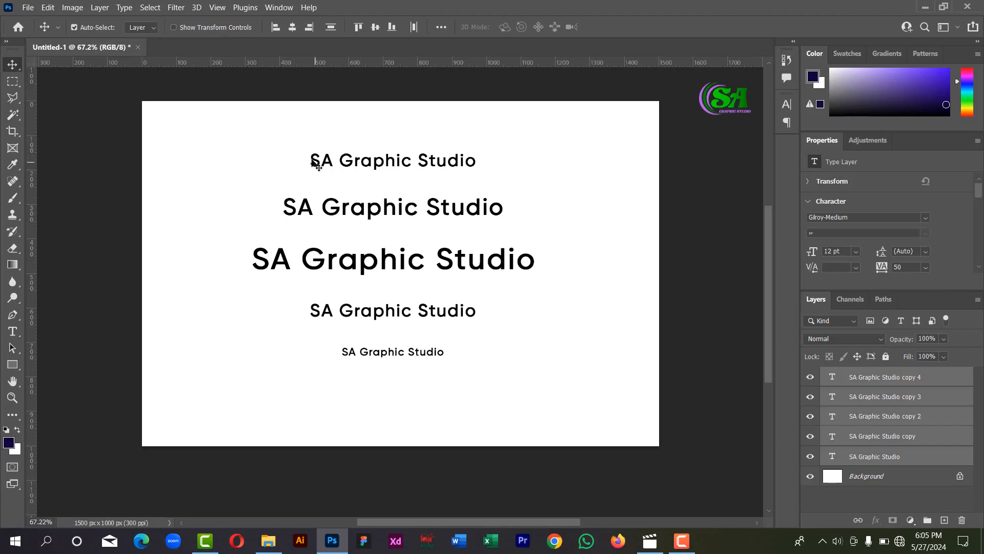
Step: Move the centred text lines slightly, offset the largest line a little right and up, and reselect all five lines
left_click_drag(272, 140, 446, 359)
left_click_drag(416, 266, 416, 262)
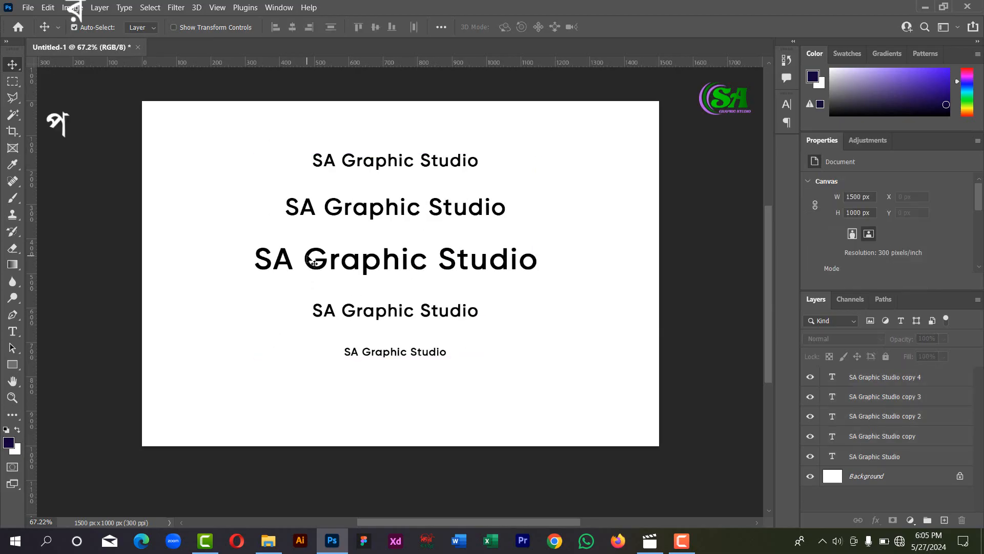
left_click_drag(311, 256, 315, 255)
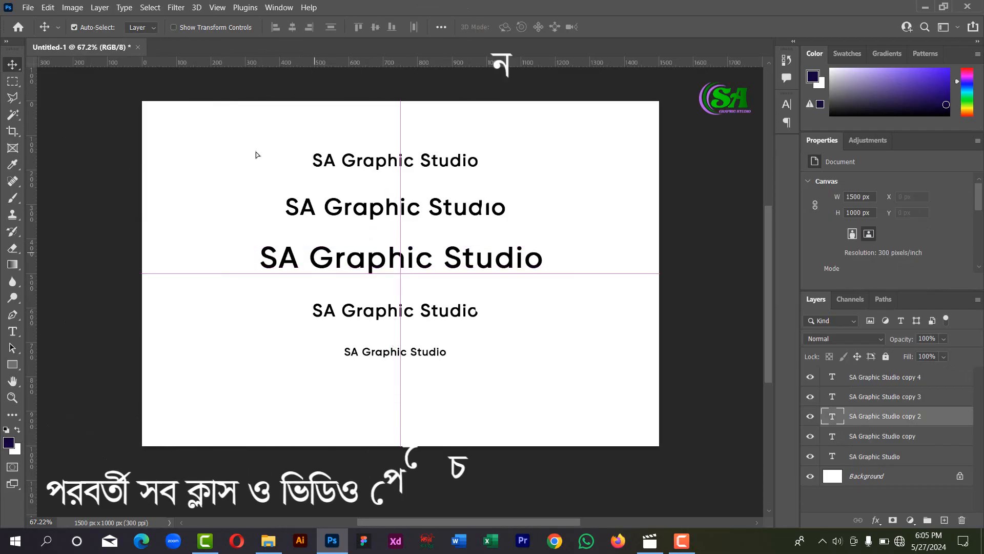
key("ctrl+alt+a")
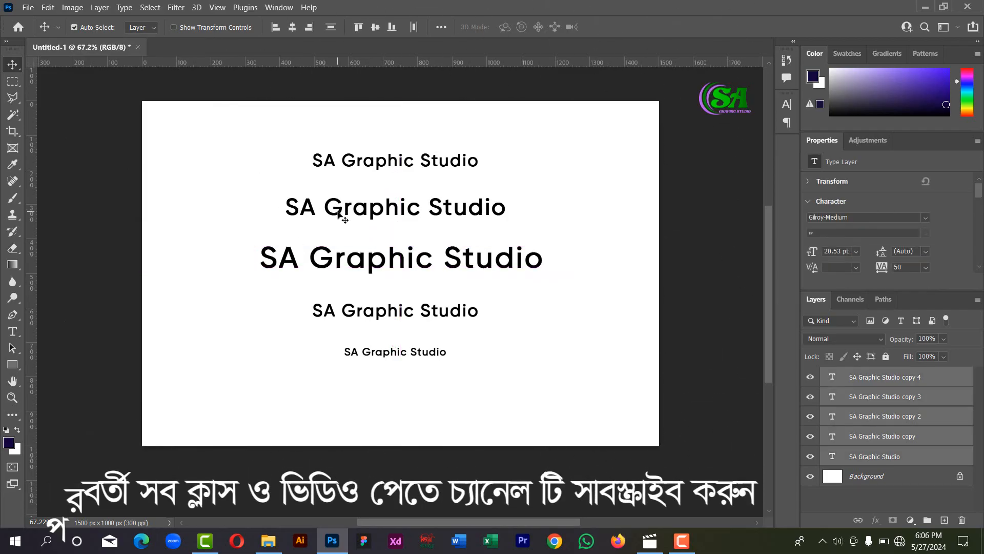